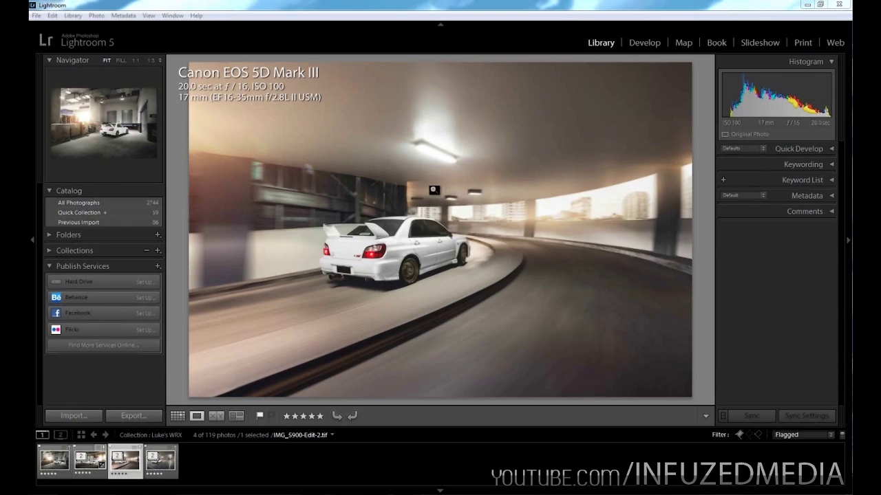
# Open the Export One File dialog for the white car photo from the File menu
pyautogui.click(543, 8)
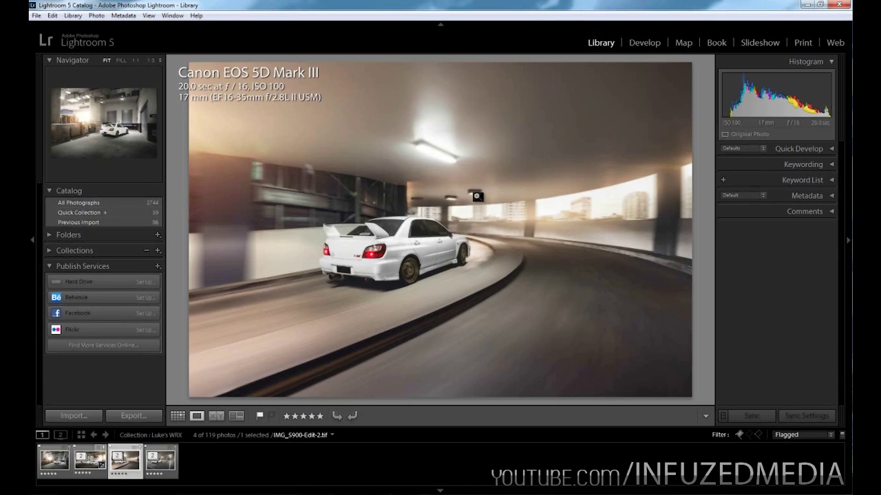
pyautogui.rightClick(452, 169)
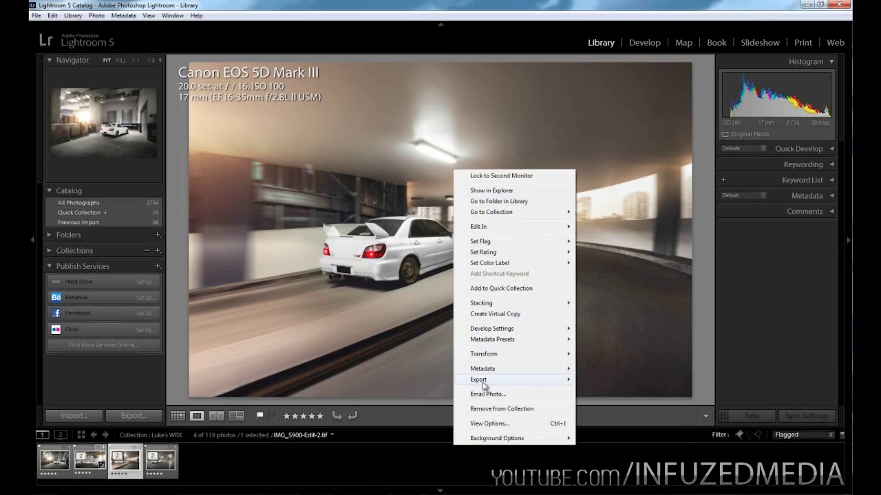
pyautogui.moveTo(485, 382)
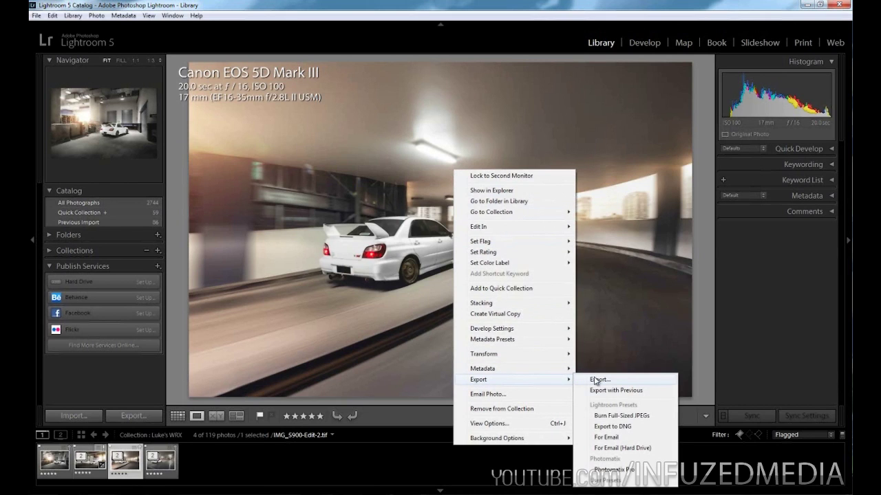
pyautogui.click(602, 60)
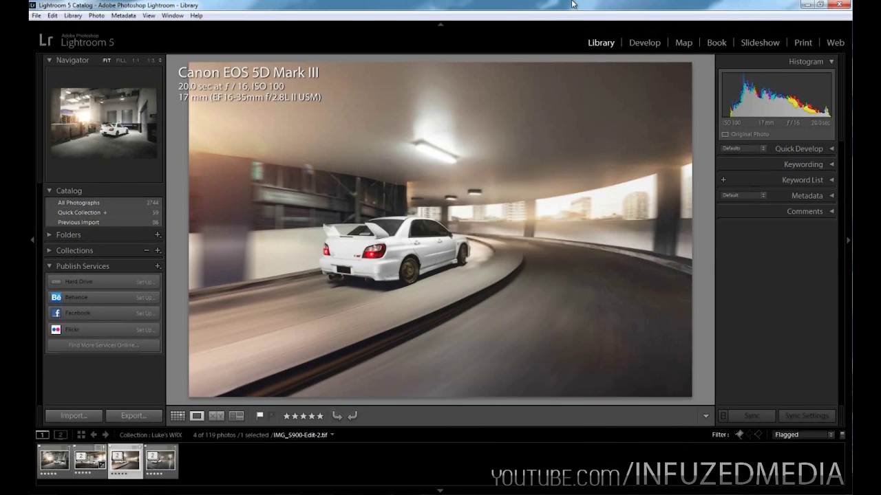
pyautogui.click(36, 16)
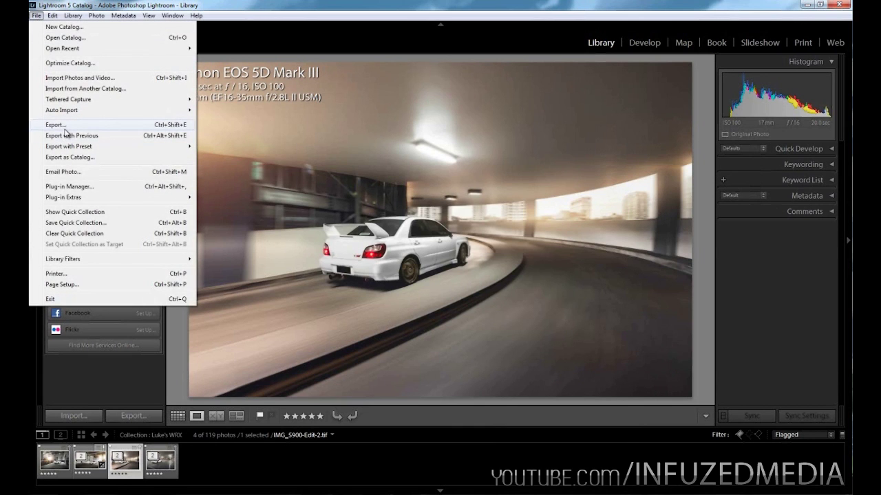
pyautogui.click(172, 127)
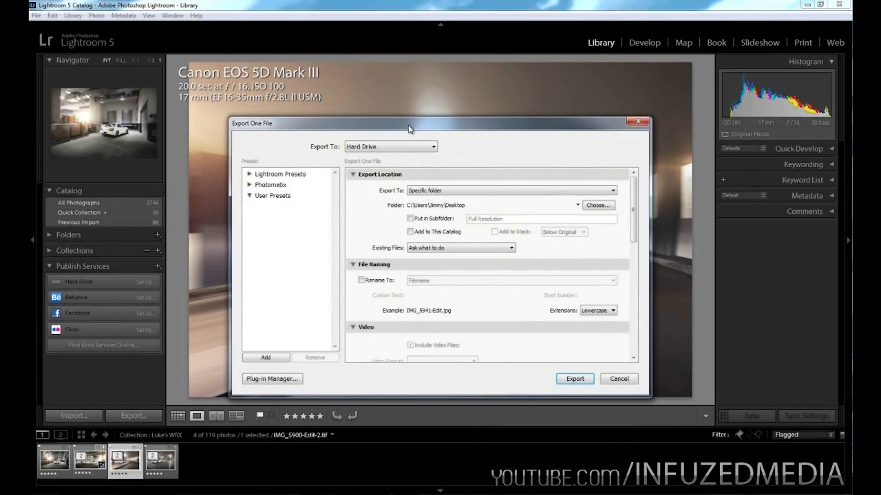
# Collapse the user presets list and keep exporting to Hard Drive
pyautogui.moveTo(409, 129); pyautogui.dragTo(405, 104)
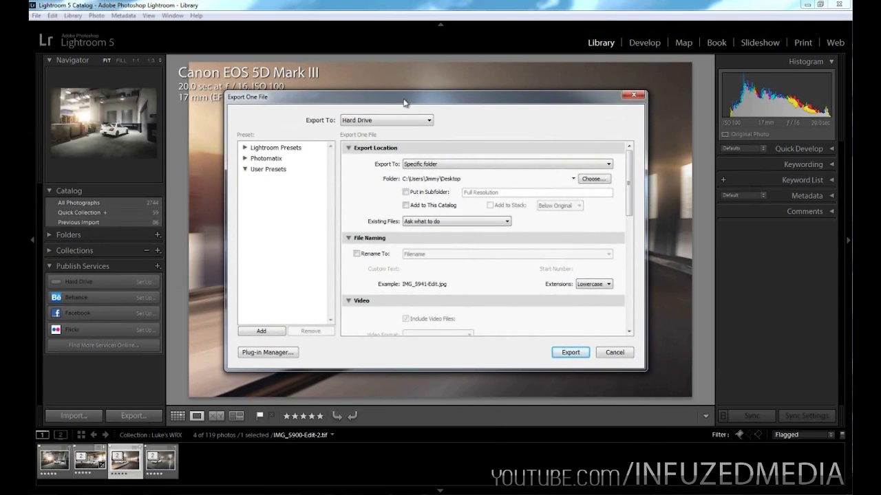
pyautogui.click(245, 170)
pyautogui.click(397, 120)
pyautogui.click(406, 121)
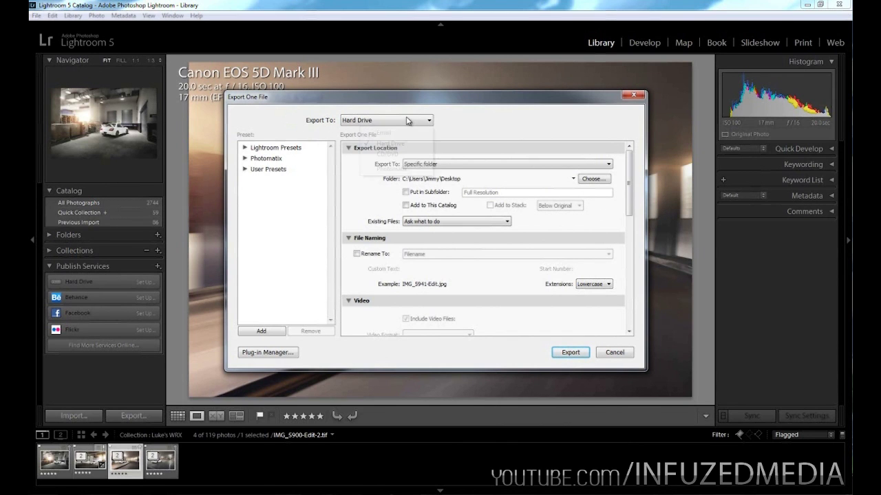
pyautogui.moveTo(629, 172)
pyautogui.mouseDown()
pyautogui.moveTo(628, 276)
pyautogui.moveTo(628, 169)
pyautogui.mouseUp()
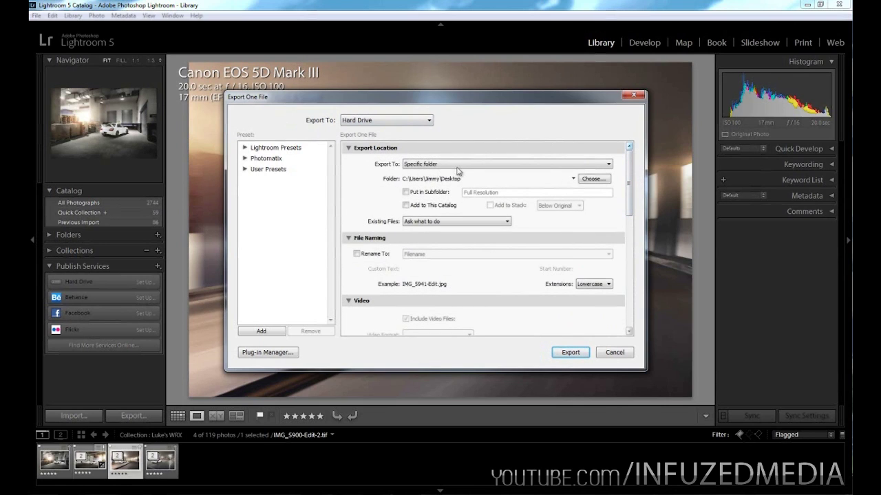
# Set Export To to Specific folder and bring up the folder chooser
pyautogui.moveTo(447, 100); pyautogui.dragTo(435, 81)
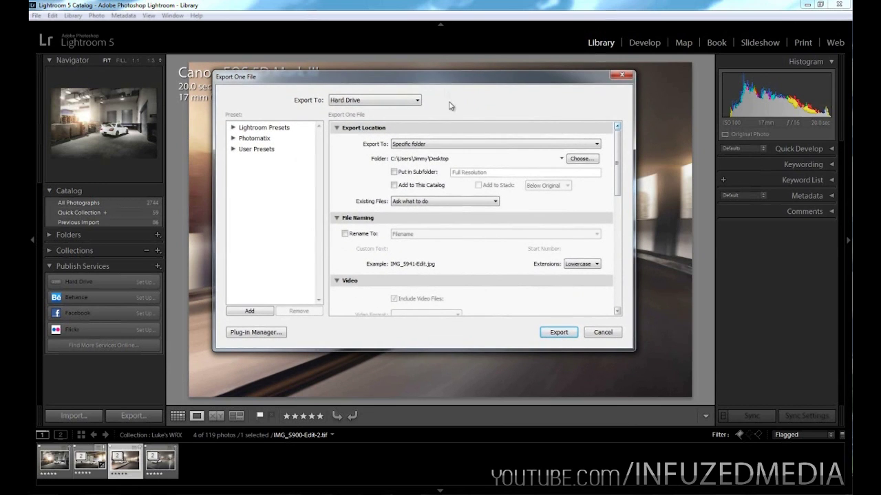
pyautogui.click(439, 145)
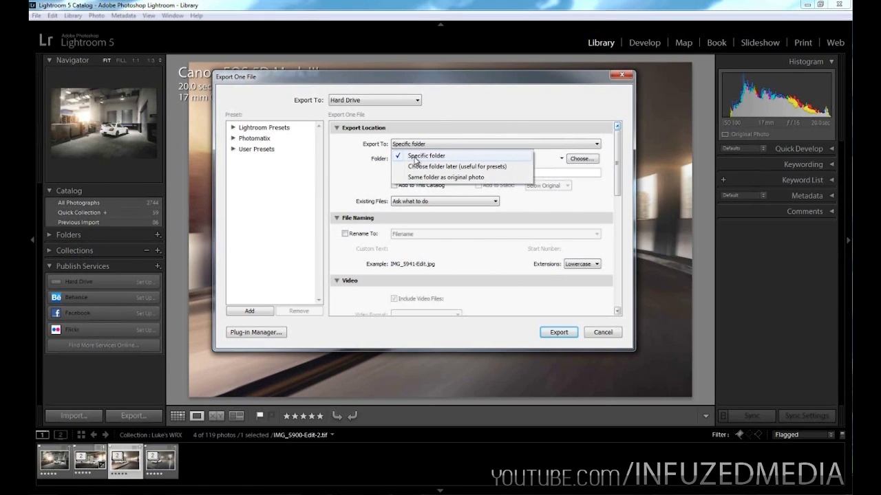
pyautogui.click(416, 159)
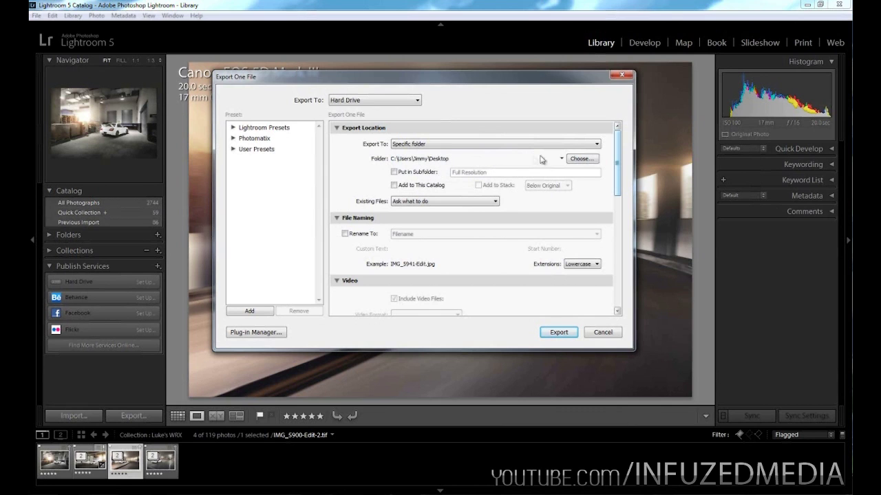
pyautogui.click(581, 159)
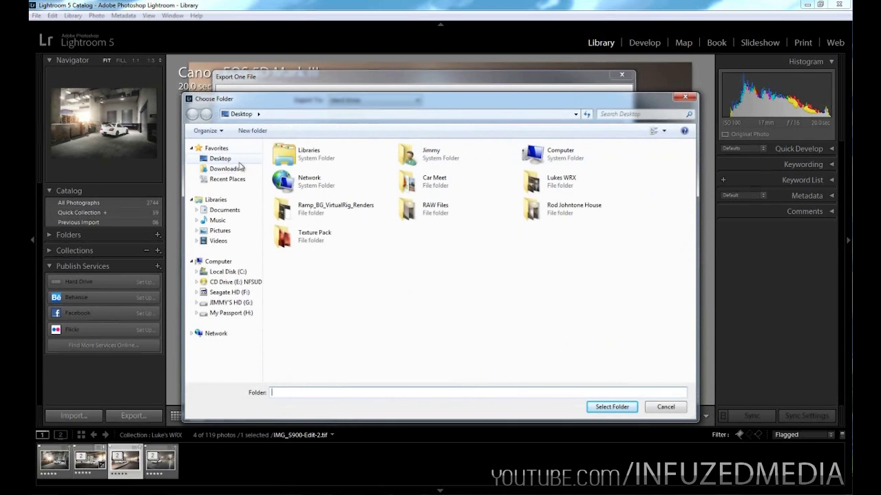
# Browse to Pictures, then cancel the chooser so the Desktop stays the export folder
pyautogui.click(215, 231)
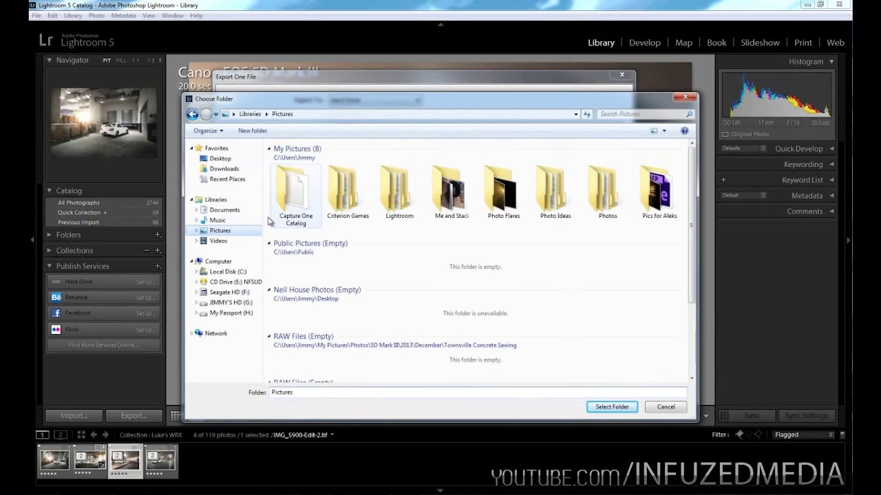
pyautogui.click(685, 97)
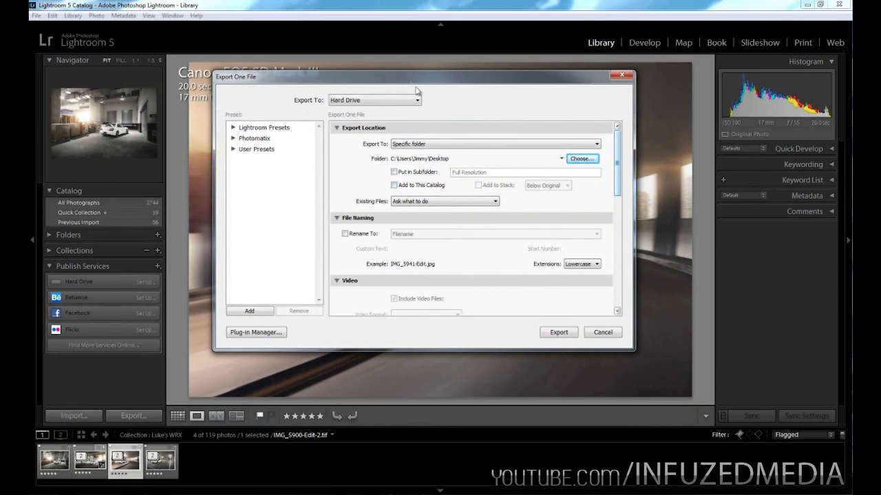
pyautogui.moveTo(415, 77); pyautogui.dragTo(408, 74)
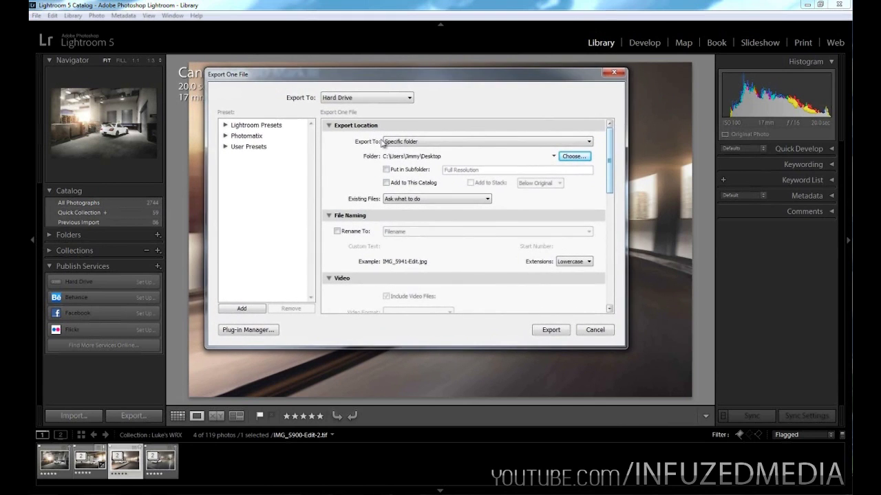
# Export into a 'Full Resolution' subfolder, with Existing Files kept at Ask what to do
pyautogui.click(406, 175)
pyautogui.click(406, 174)
pyautogui.click(496, 171)
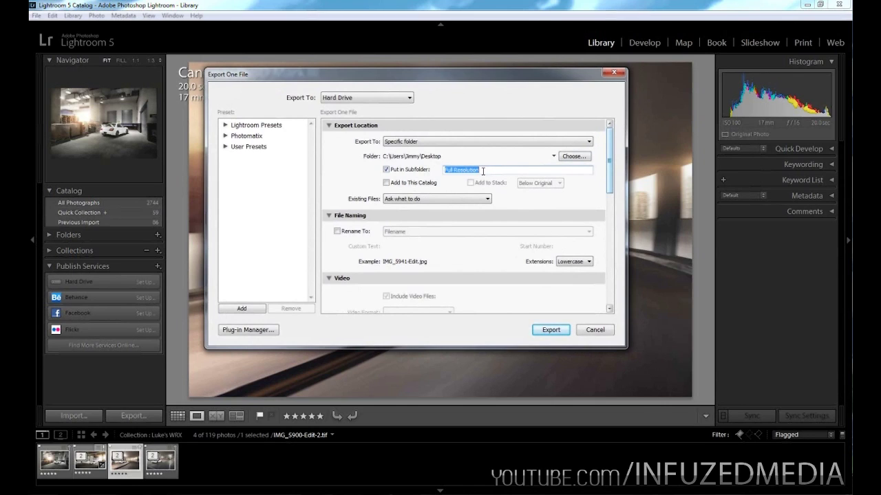
pyautogui.click(480, 170)
pyautogui.click(408, 198)
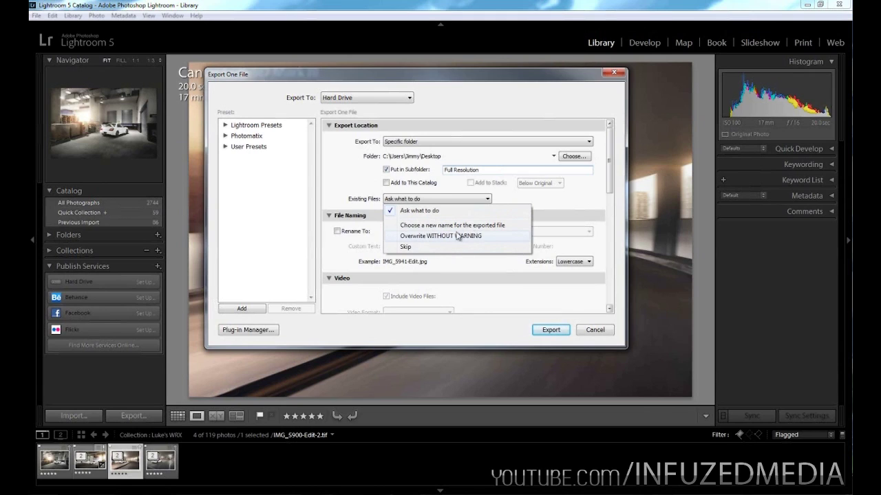
pyautogui.click(474, 201)
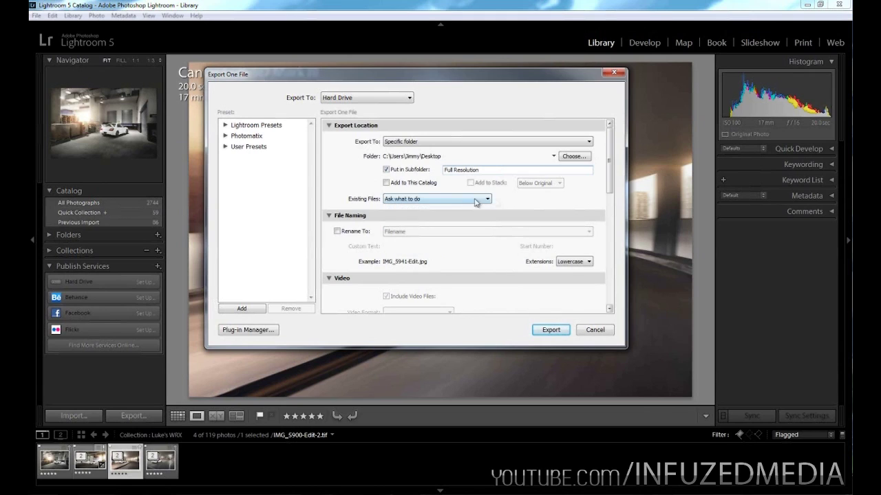
# Enable Rename To with the Filename template, closing the Template Editor unchanged
pyautogui.scroll(-2, 609, 158)
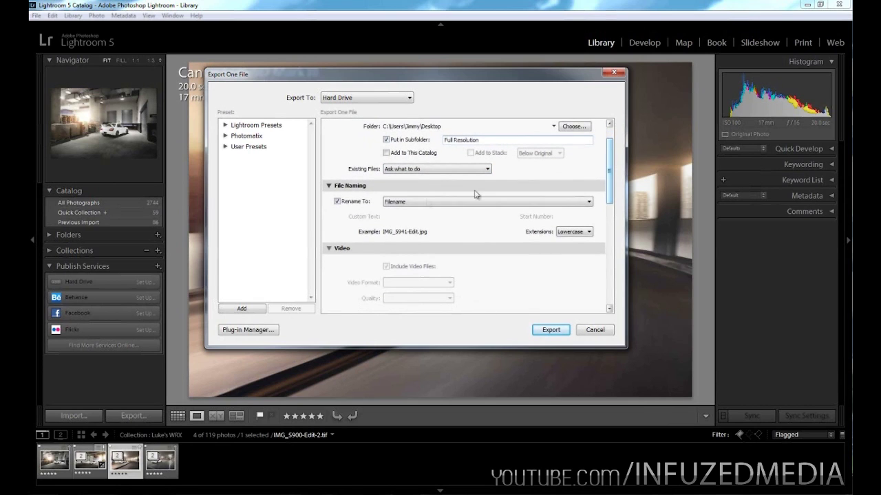
pyautogui.click(337, 201)
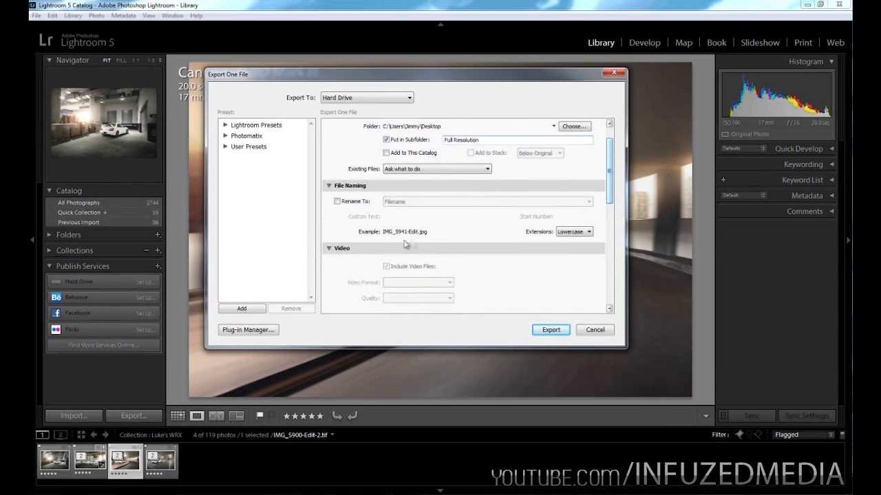
pyautogui.click(350, 206)
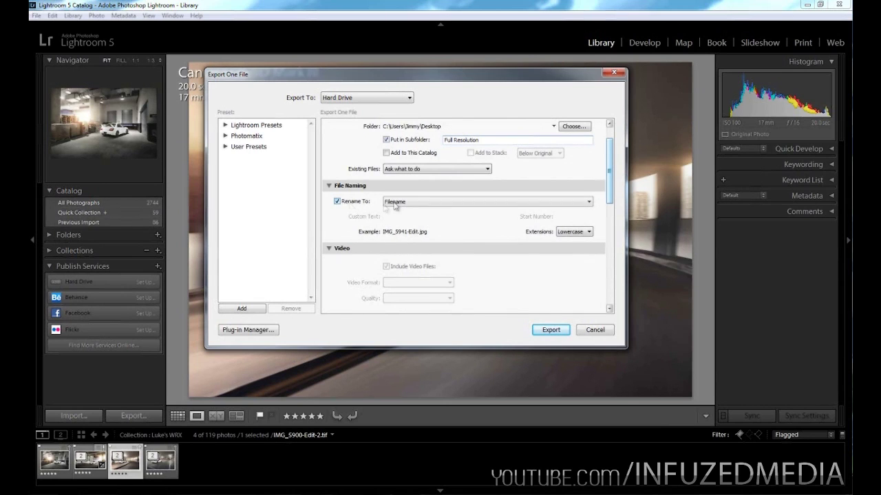
pyautogui.click(397, 202)
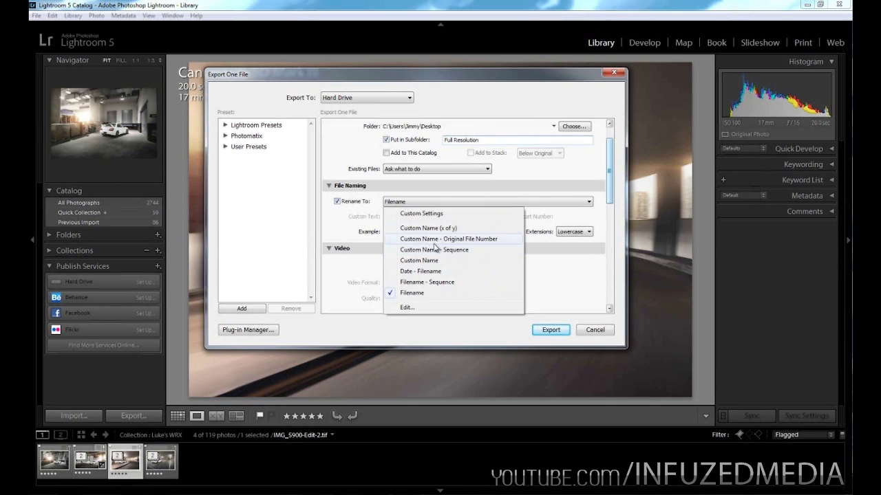
pyautogui.click(426, 308)
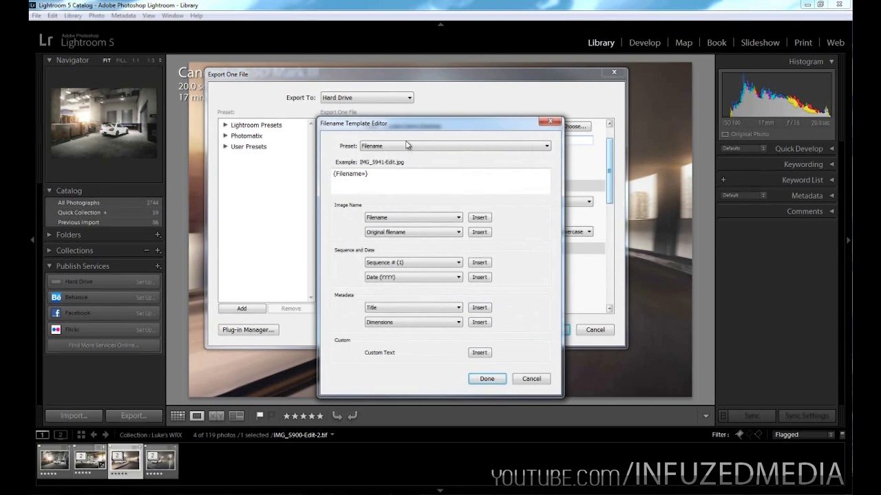
pyautogui.moveTo(404, 124); pyautogui.dragTo(409, 110)
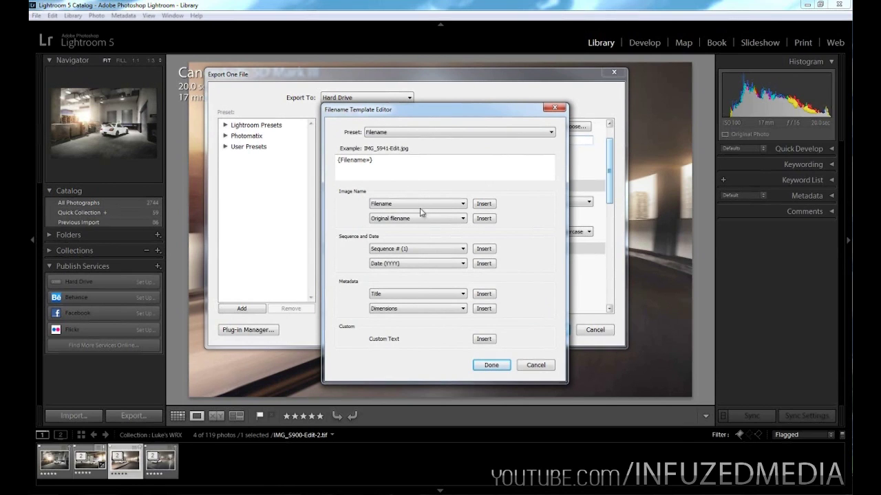
pyautogui.click(534, 365)
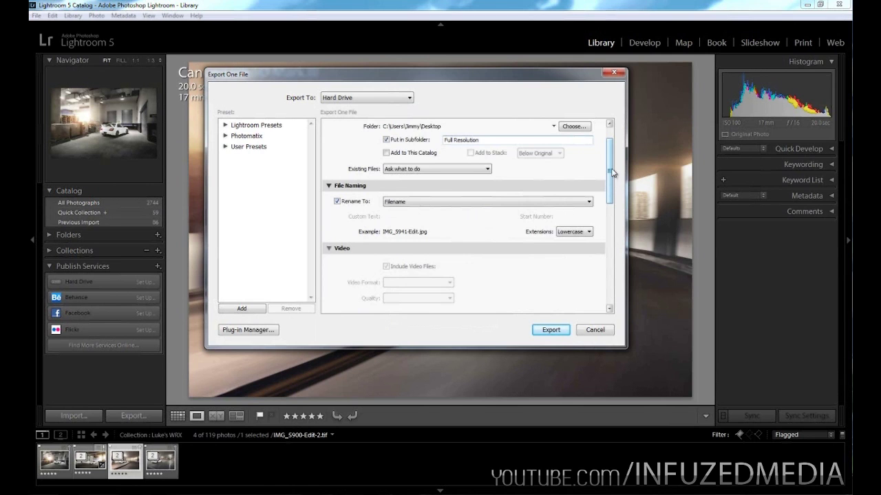
pyautogui.scroll(-2, 611, 182)
pyautogui.moveTo(612, 183); pyautogui.dragTo(613, 193)
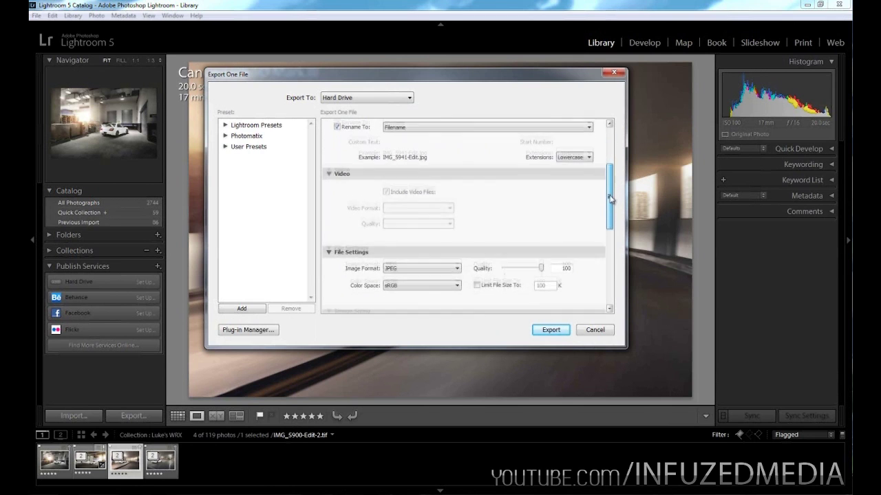
pyautogui.moveTo(610, 199); pyautogui.dragTo(617, 219)
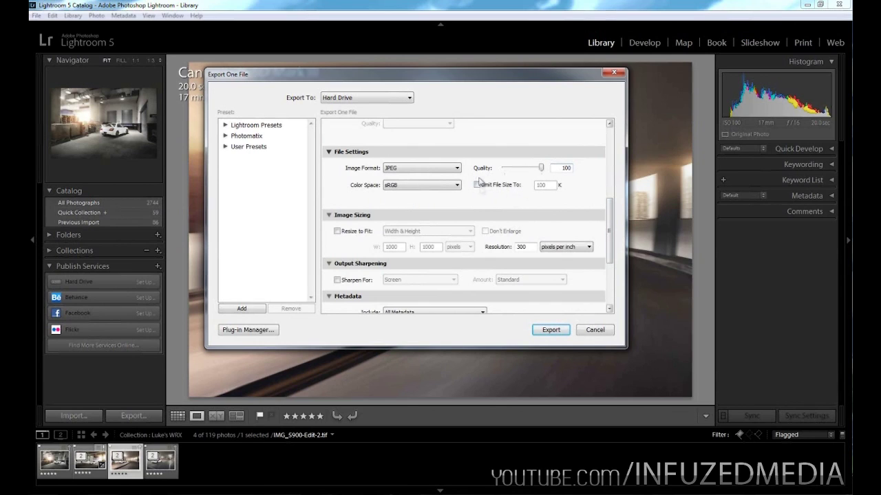
pyautogui.click(449, 170)
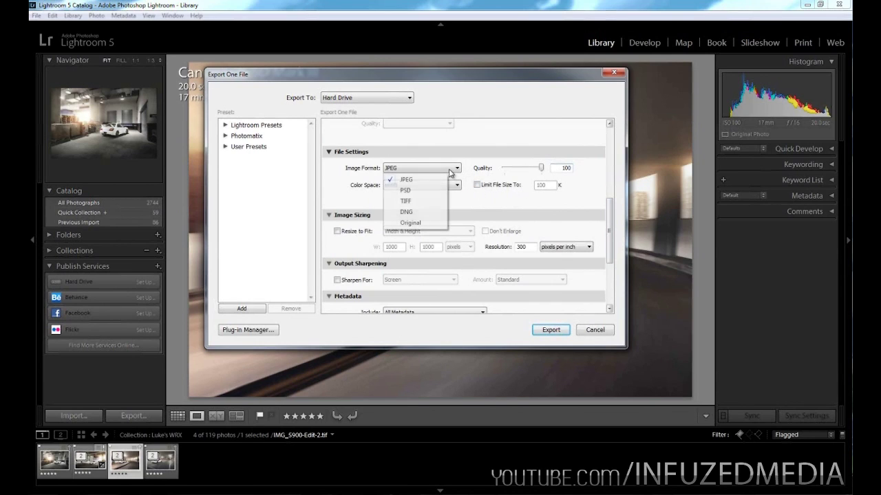
pyautogui.click(411, 180)
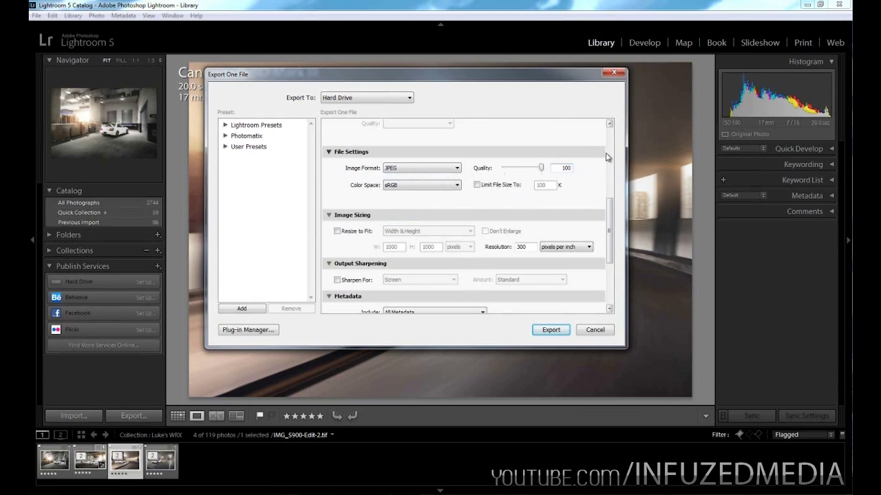
pyautogui.click(430, 185)
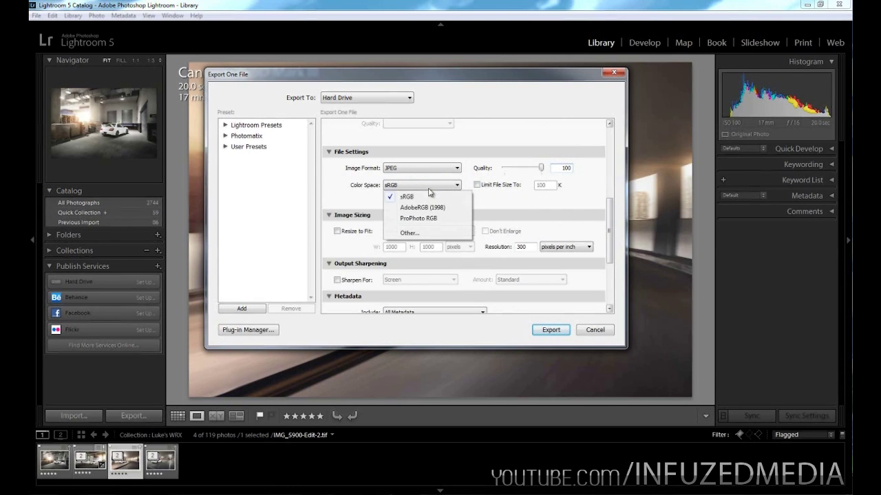
pyautogui.click(438, 198)
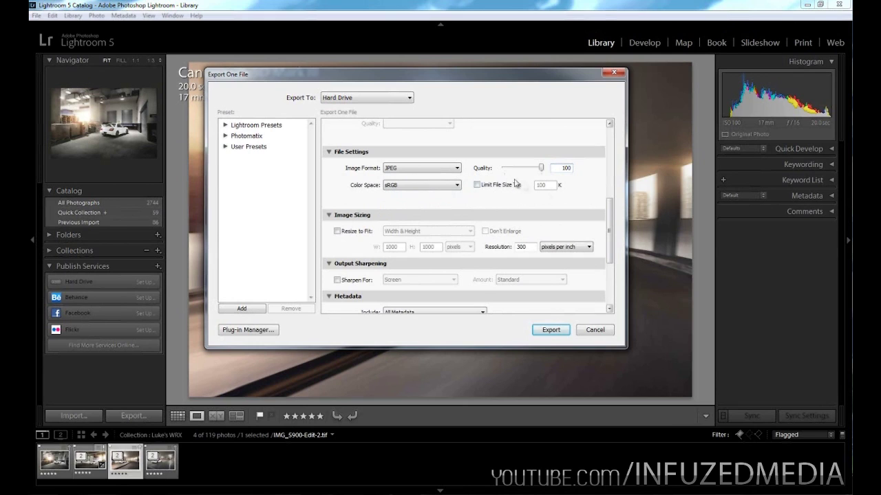
pyautogui.scroll(-3, 608, 237)
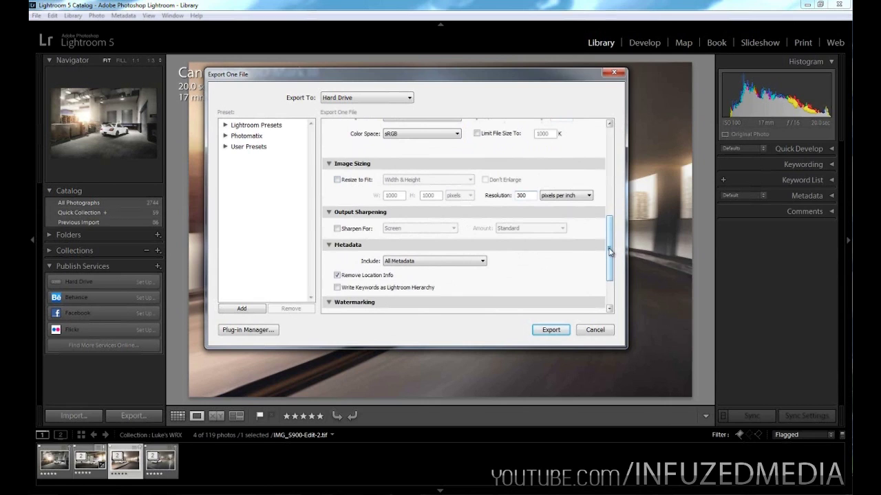
pyautogui.scroll(-2, 536, 227)
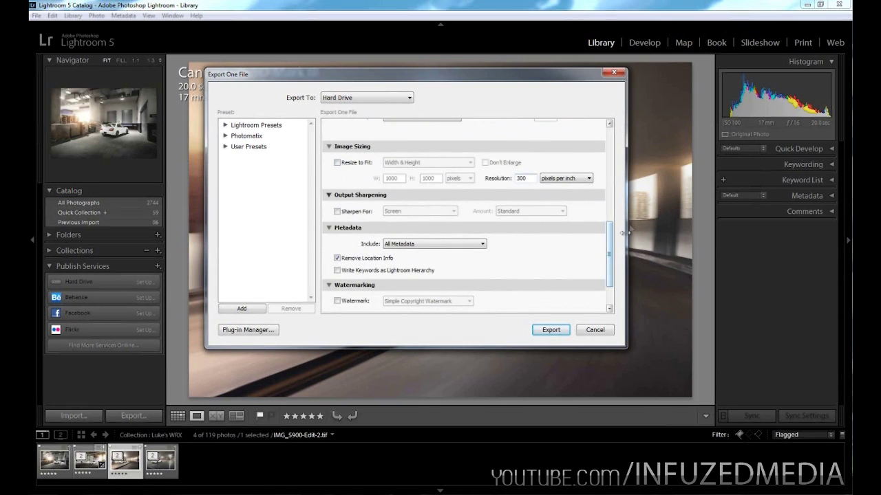
pyautogui.moveTo(610, 256); pyautogui.dragTo(609, 265)
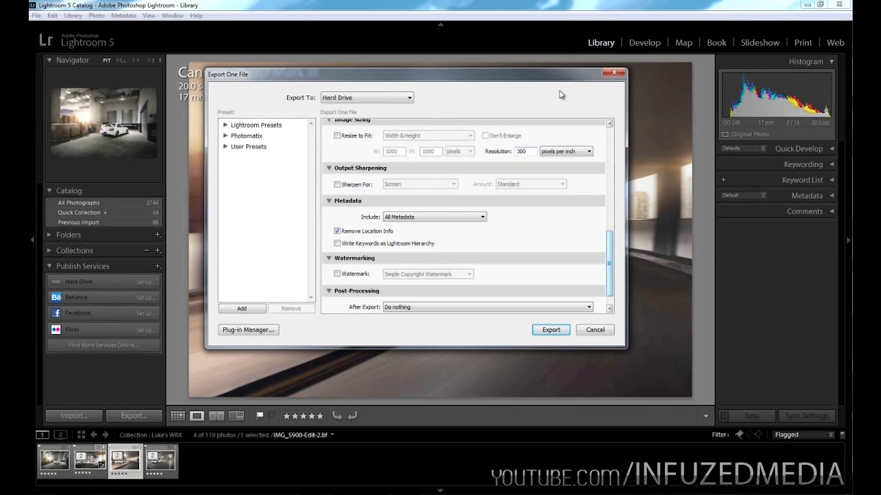
pyautogui.click(359, 186)
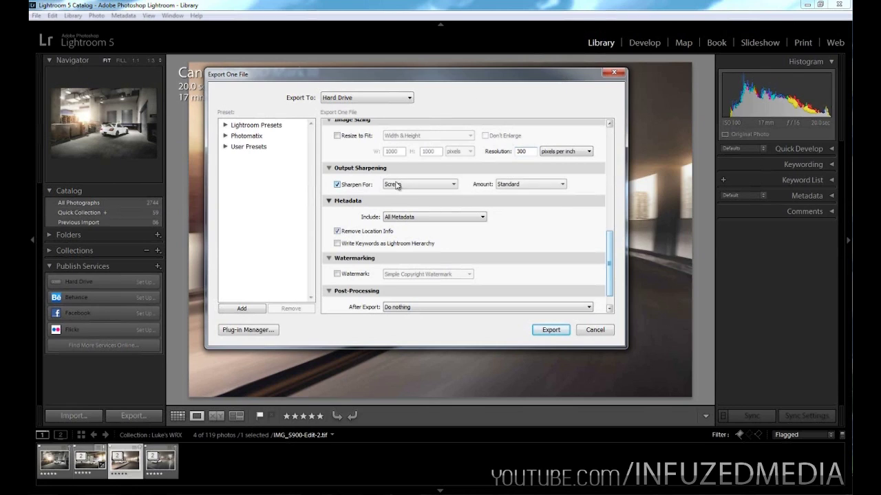
pyautogui.click(402, 185)
pyautogui.click(426, 184)
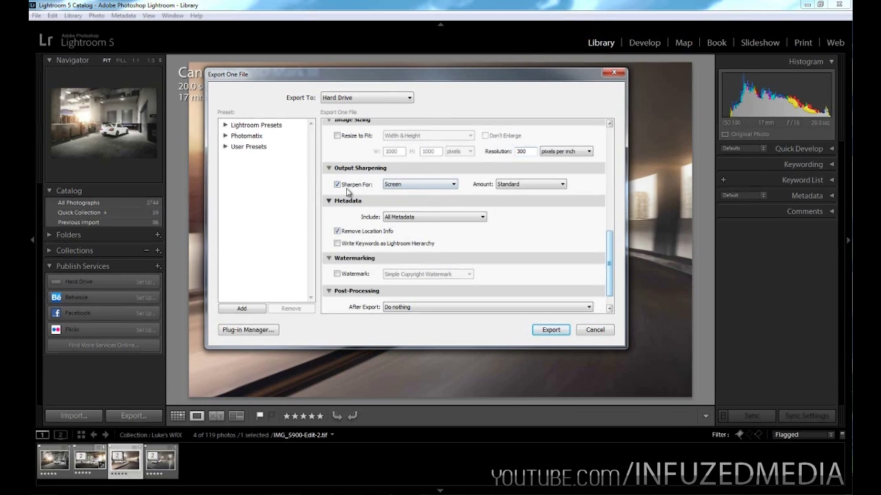
pyautogui.click(348, 189)
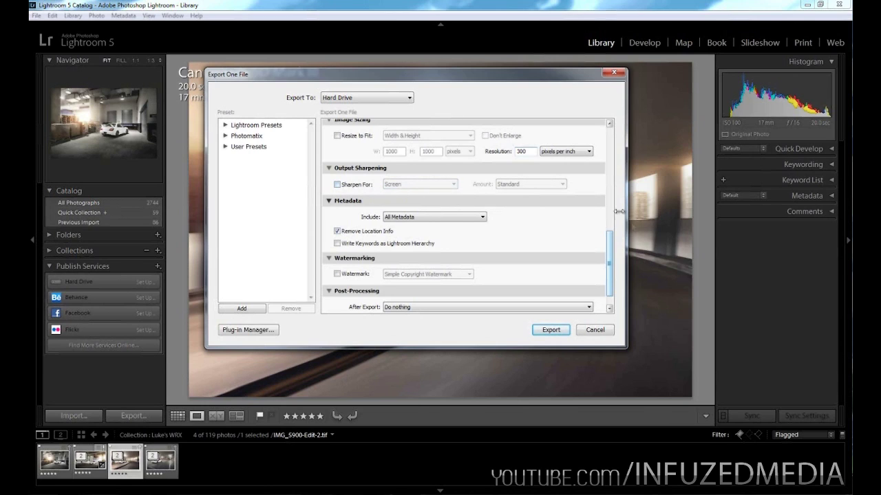
pyautogui.moveTo(609, 257); pyautogui.dragTo(608, 265)
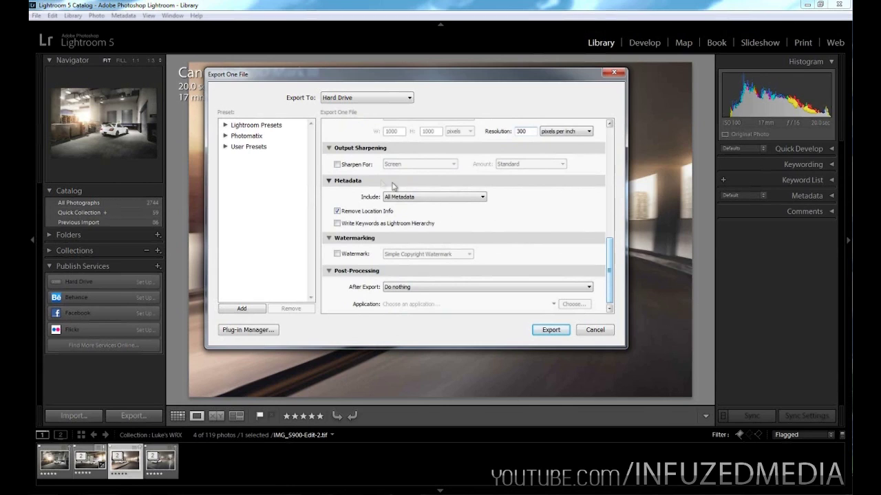
pyautogui.click(429, 198)
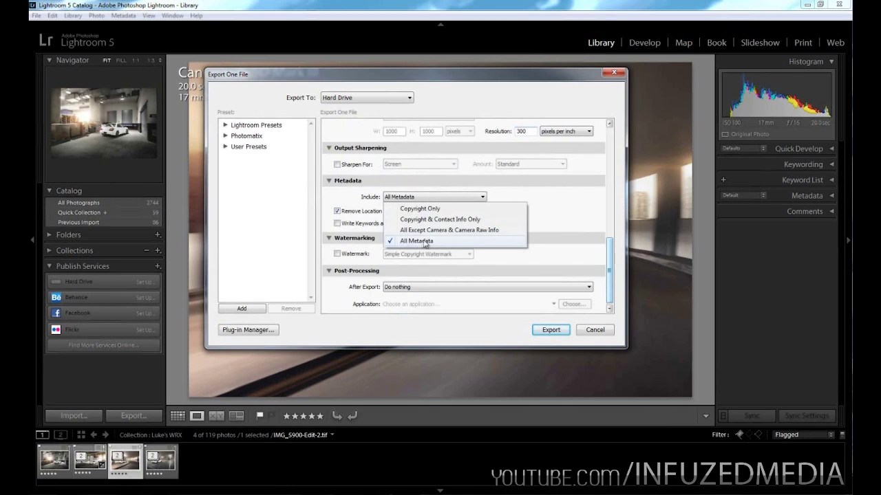
pyautogui.click(472, 245)
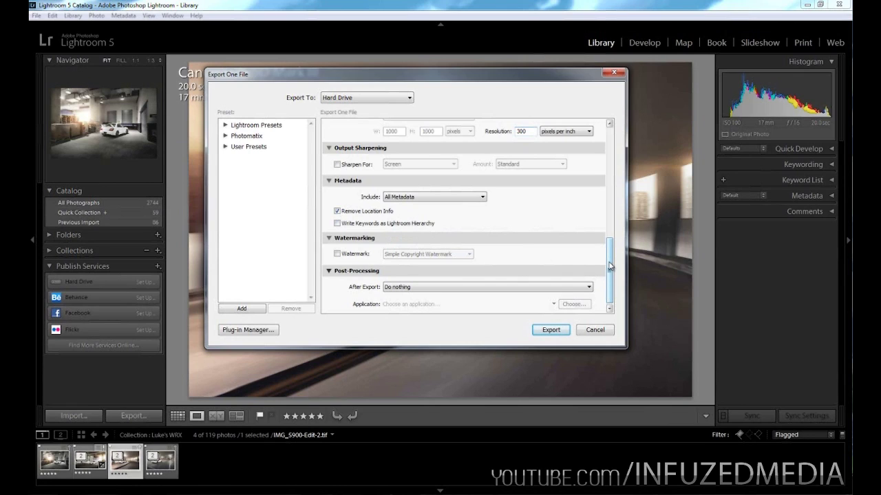
pyautogui.click(406, 197)
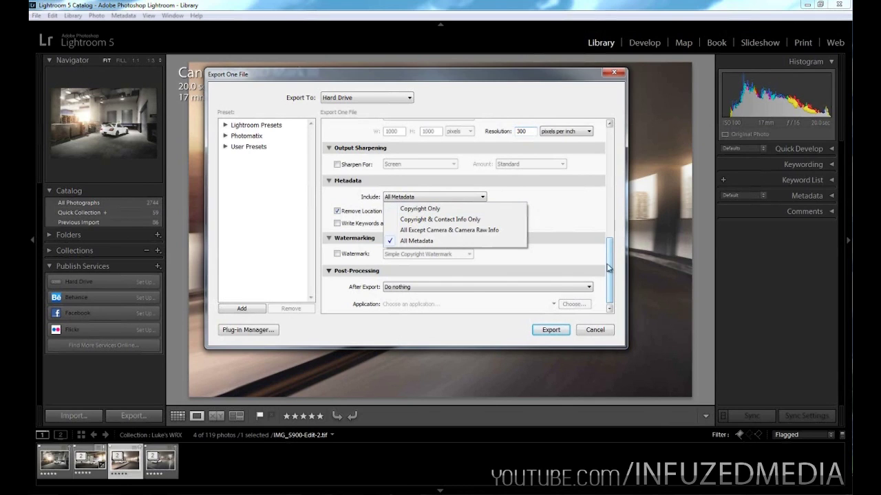
pyautogui.click(413, 242)
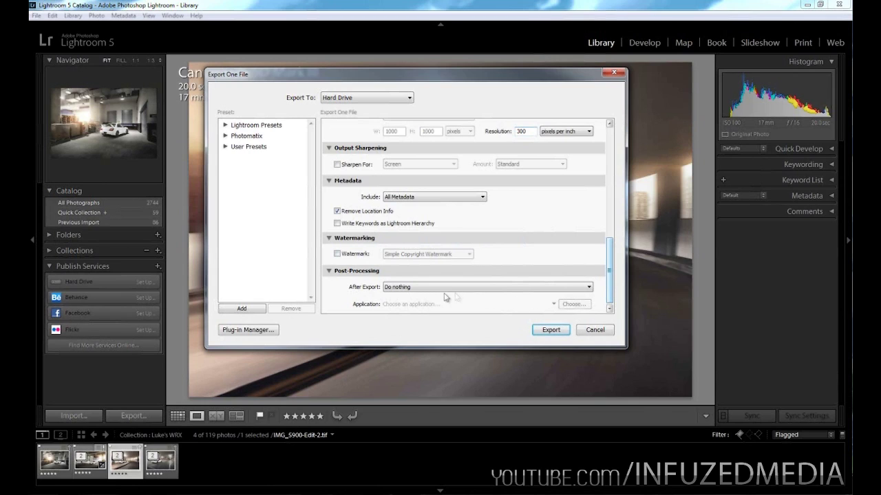
pyautogui.click(416, 289)
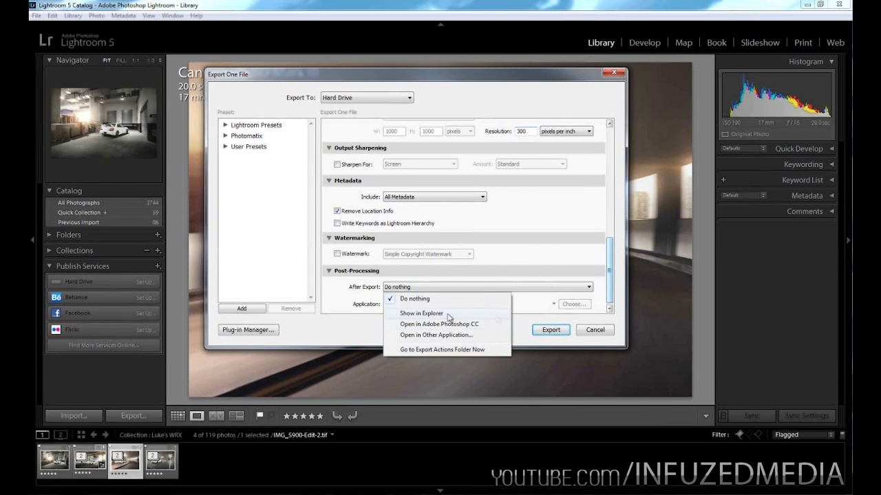
pyautogui.click(557, 275)
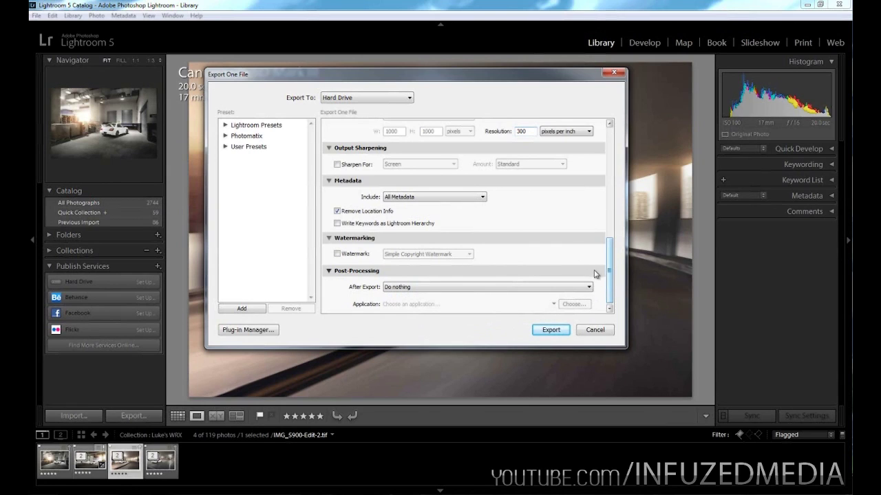
pyautogui.moveTo(614, 286); pyautogui.dragTo(615, 148)
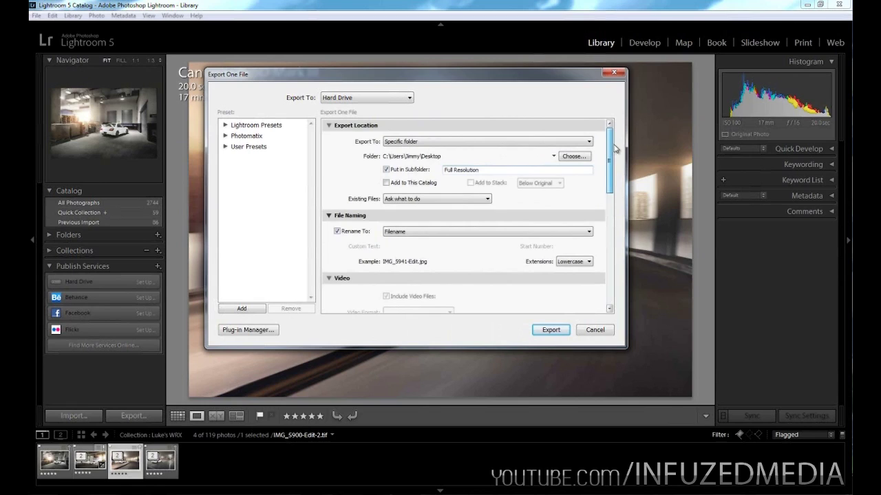
# Save the current settings as preset 'Full Resolution Export' in User Presets
pyautogui.click(240, 310)
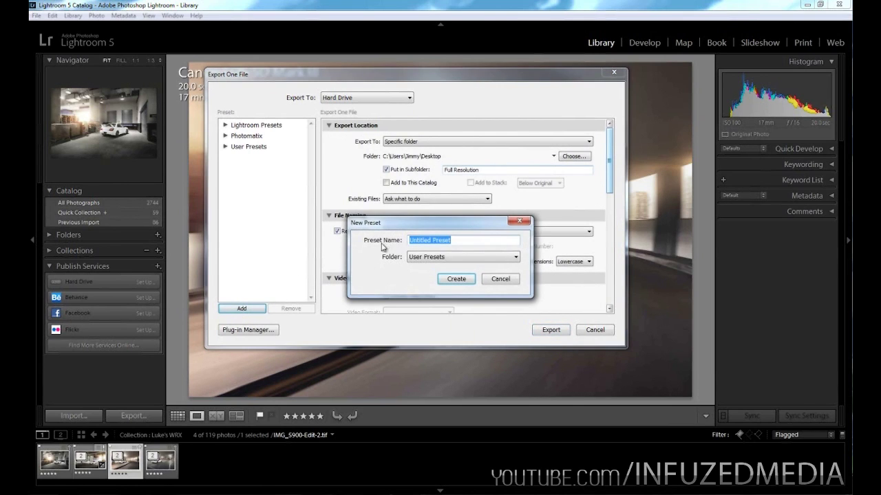
pyautogui.write('Full Resolution Export')
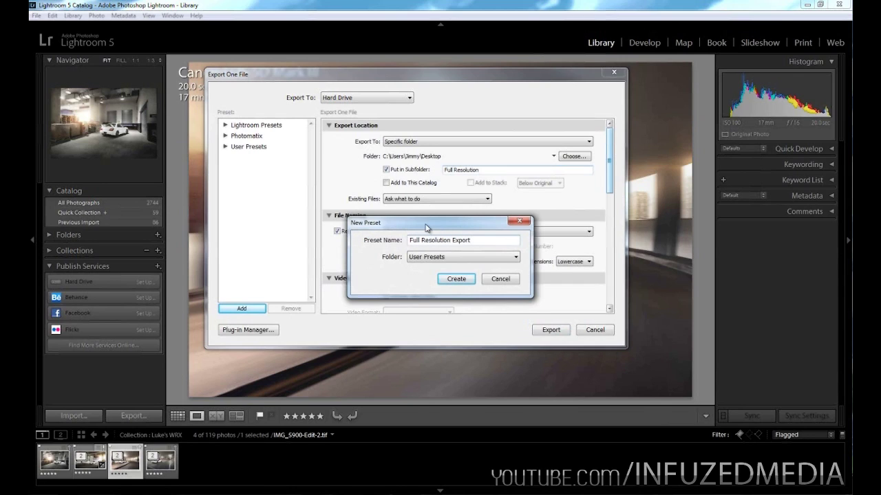
pyautogui.click(444, 258)
pyautogui.click(422, 259)
pyautogui.click(456, 278)
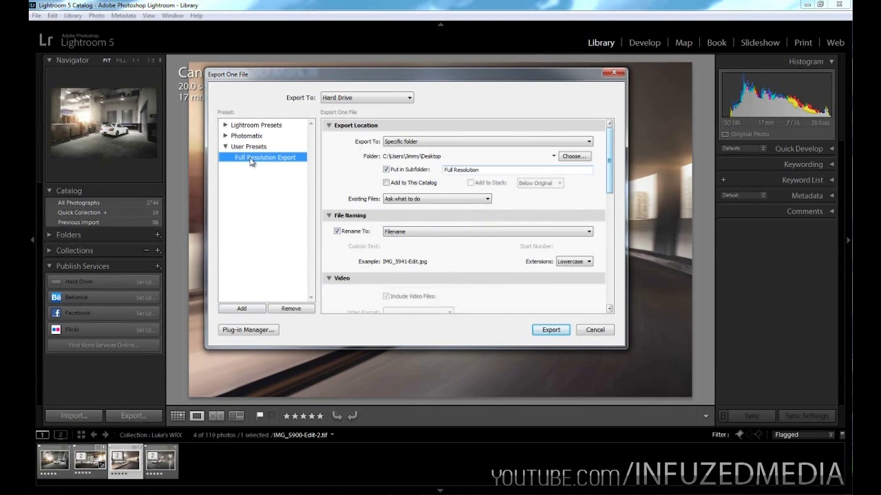
# Export the photo and check IMG_5941-Edit.jpg (5760 x 3840) in the Full Resolution folder
pyautogui.click(546, 330)
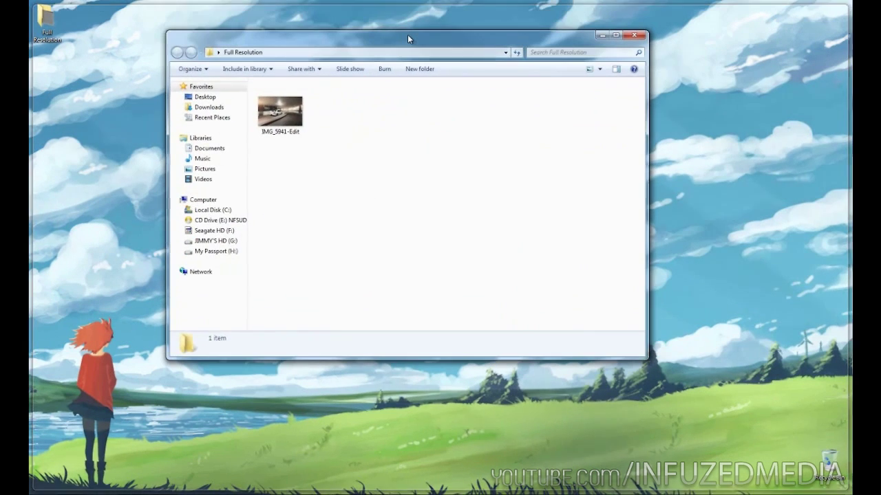
pyautogui.click(289, 101)
pyautogui.doubleClick(294, 100)
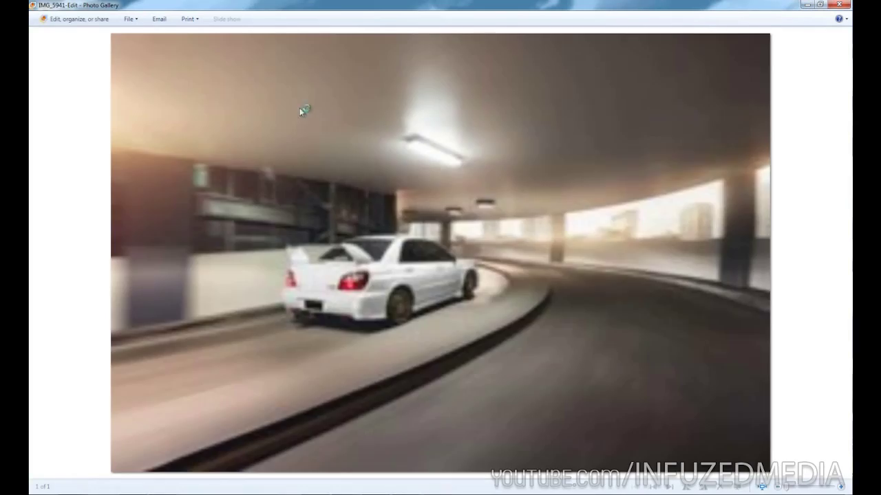
pyautogui.scroll(1, 381, 296)
pyautogui.scroll(2, 380, 296)
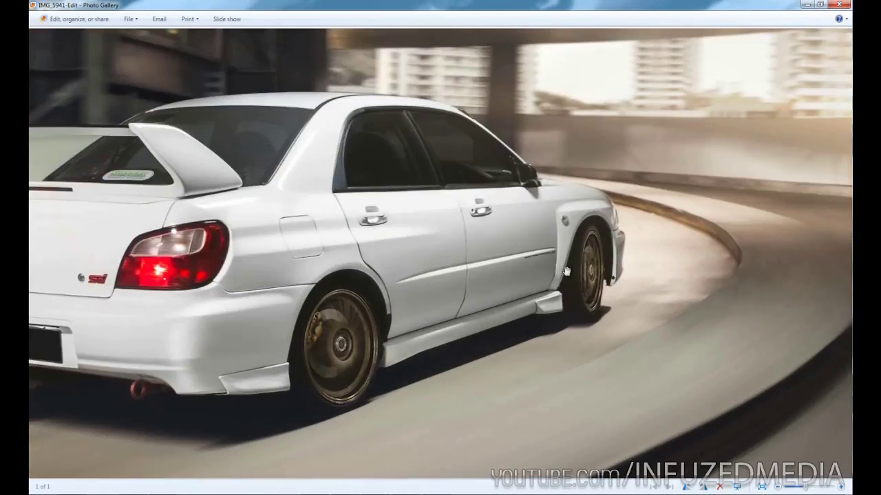
pyautogui.scroll(-3, 534, 318)
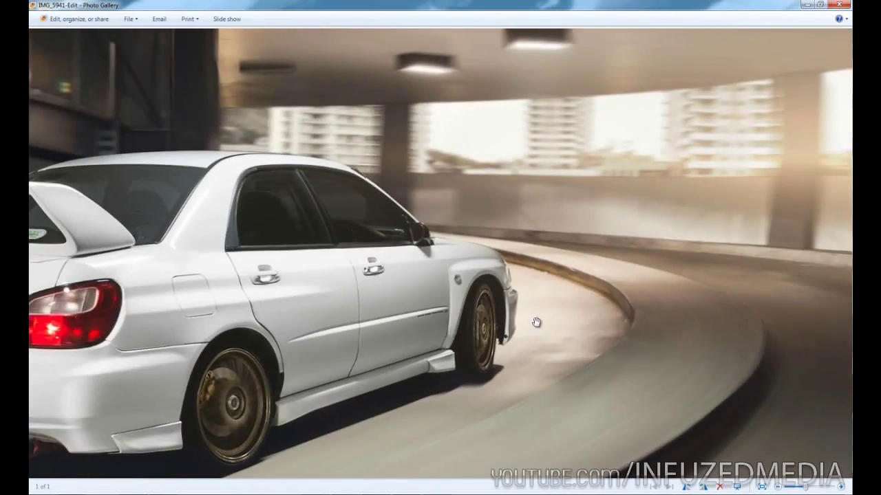
pyautogui.click(836, 5)
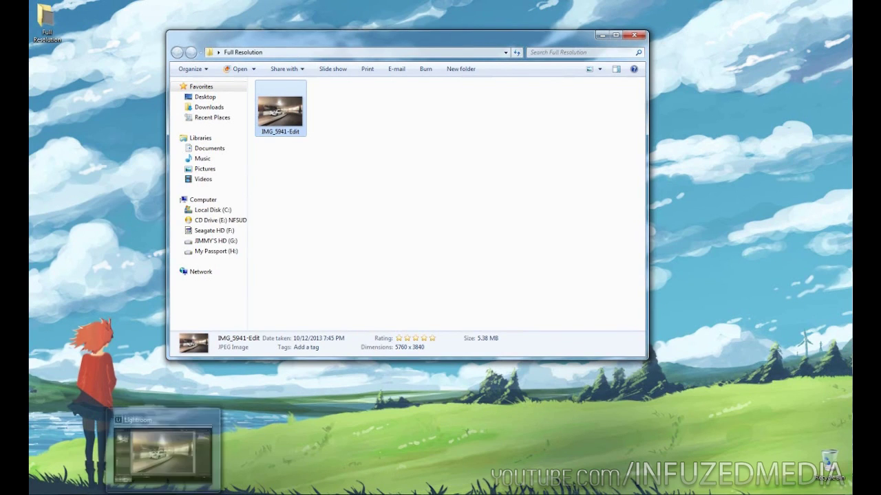
# Export all four filmstrip photos with previous settings, skipping the already-exported file
pyautogui.click(156, 454)
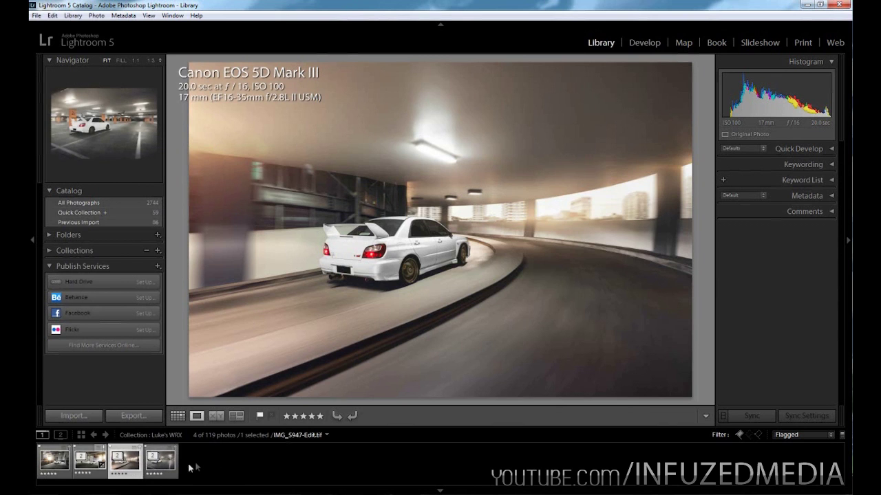
pyautogui.hotkey('ctrl', 'a')
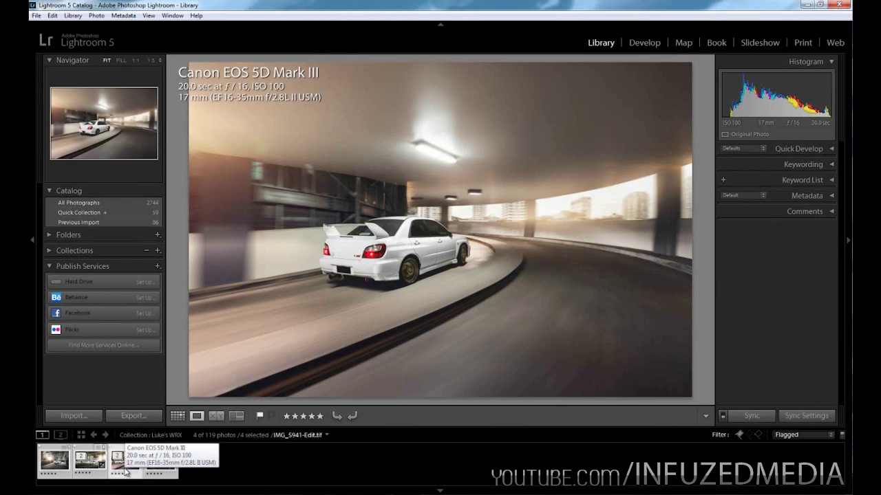
pyautogui.click(155, 471)
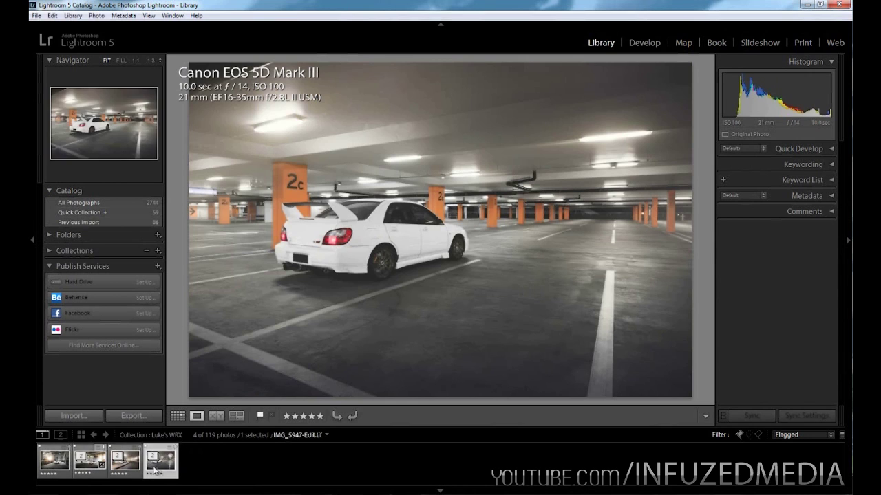
pyautogui.hotkey('ctrl', 'a')
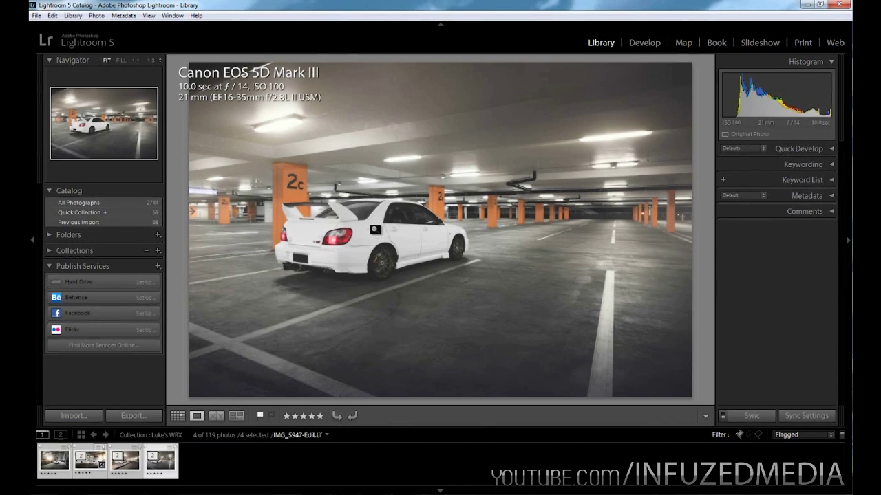
pyautogui.rightClick(400, 170)
pyautogui.moveTo(428, 379)
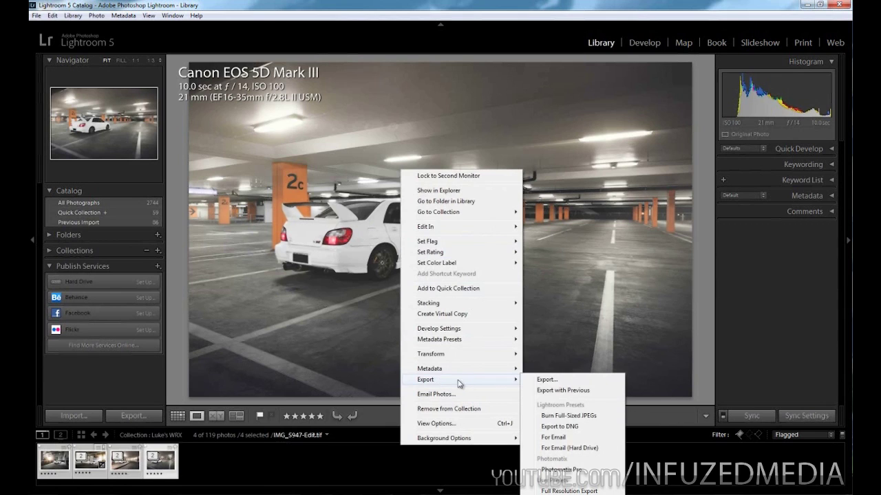
pyautogui.click(602, 391)
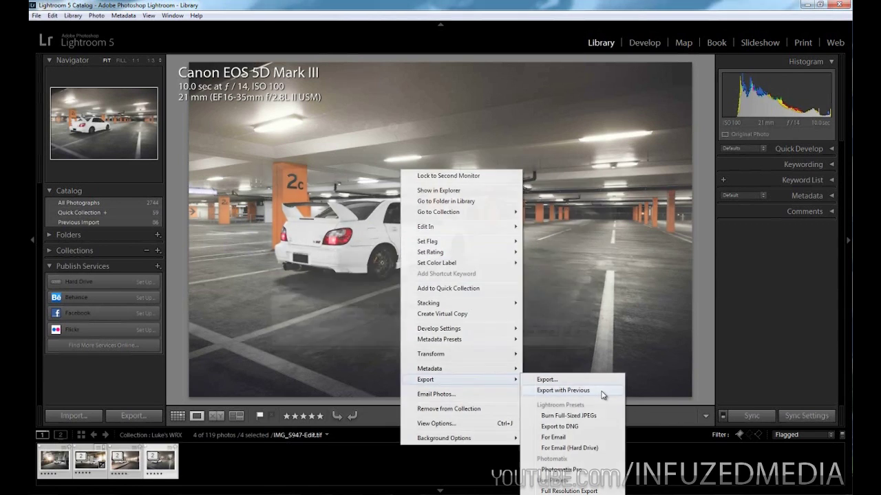
pyautogui.click(480, 339)
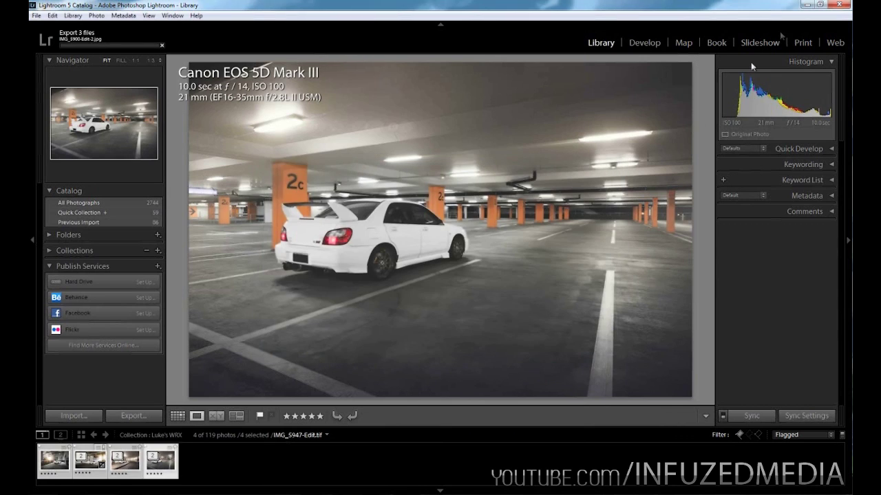
pyautogui.click(806, 5)
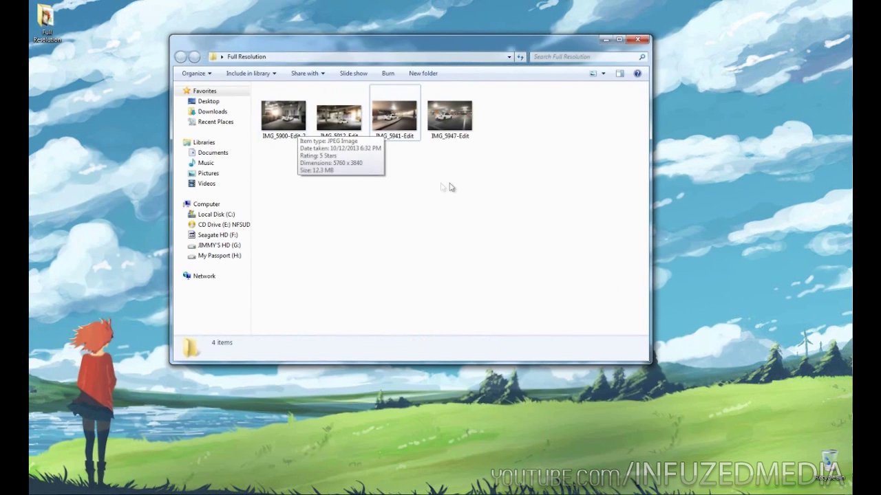
# Review the four JPEGs in Full Resolution, then switch back to Lightroom
pyautogui.moveTo(411, 43); pyautogui.dragTo(412, 30)
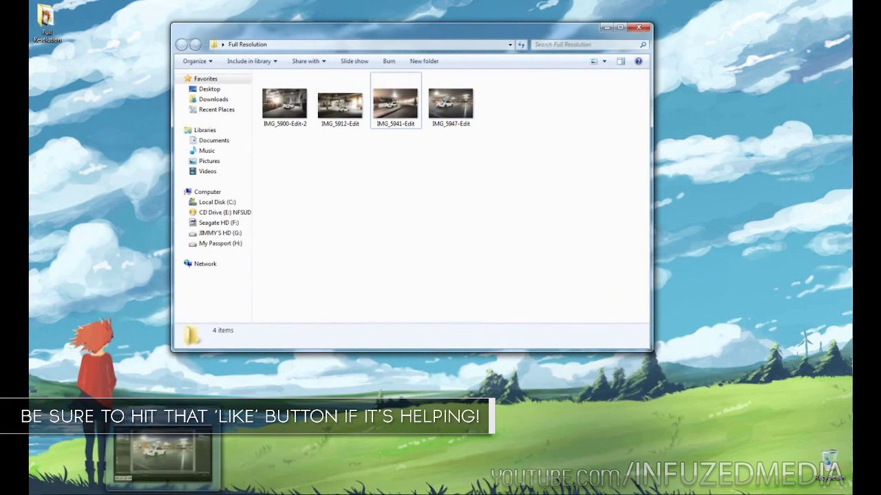
pyautogui.click(207, 435)
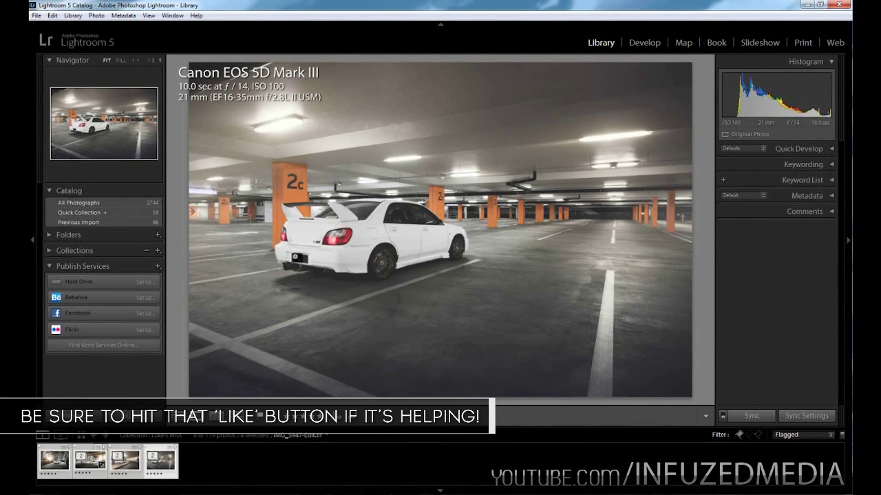
# Open the Export dialog for the four selected photos
pyautogui.rightClick(367, 204)
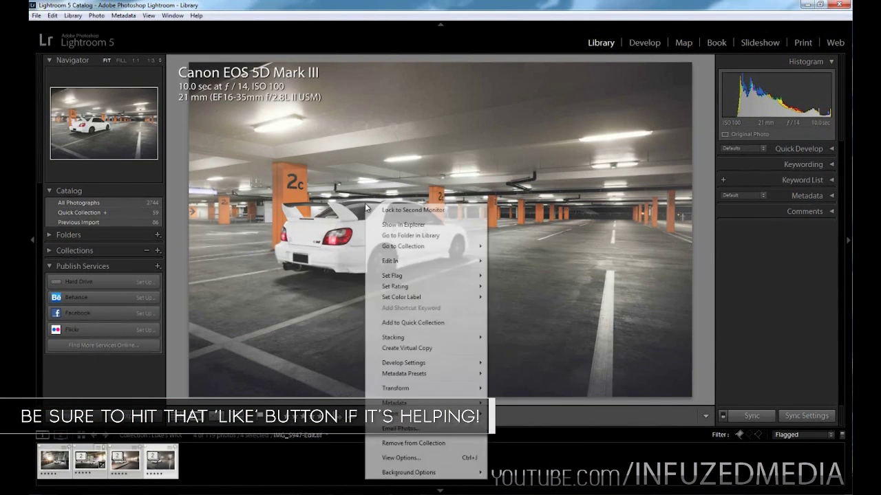
pyautogui.moveTo(405, 414)
pyautogui.click(521, 302)
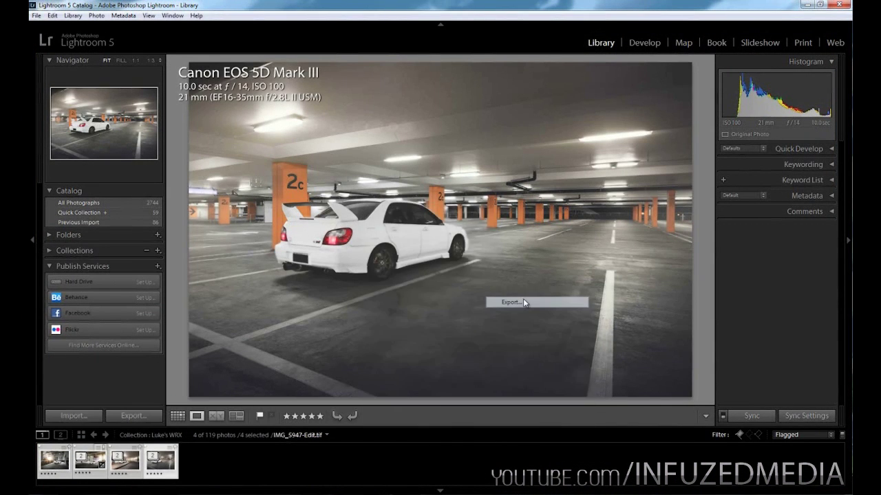
pyautogui.moveTo(375, 128); pyautogui.dragTo(373, 102)
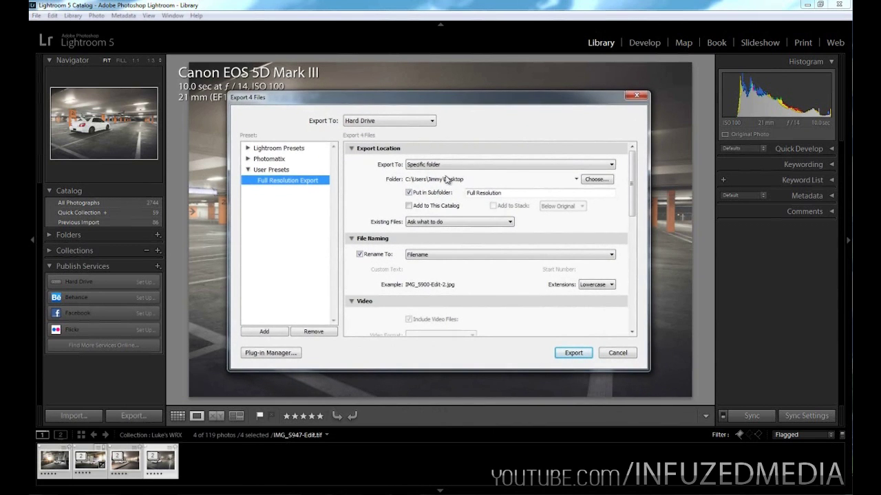
# Change the Put in Subfolder name to 'Website'
pyautogui.click(515, 194)
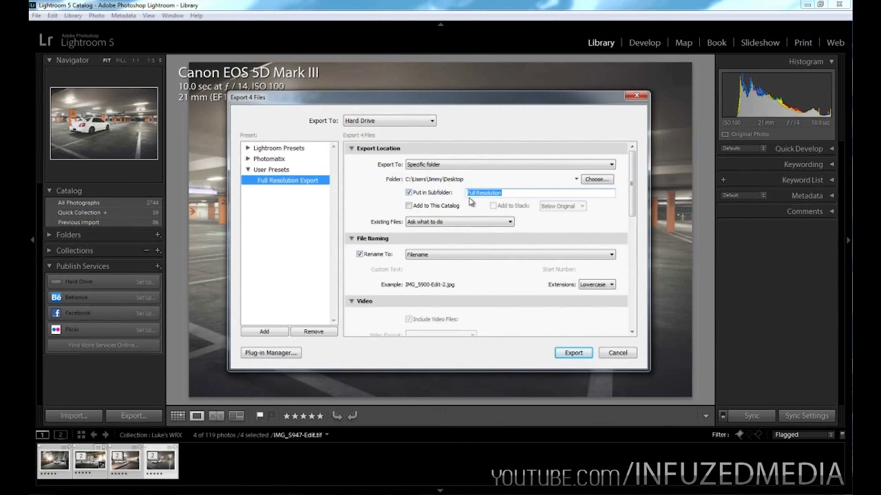
pyautogui.write('Website')
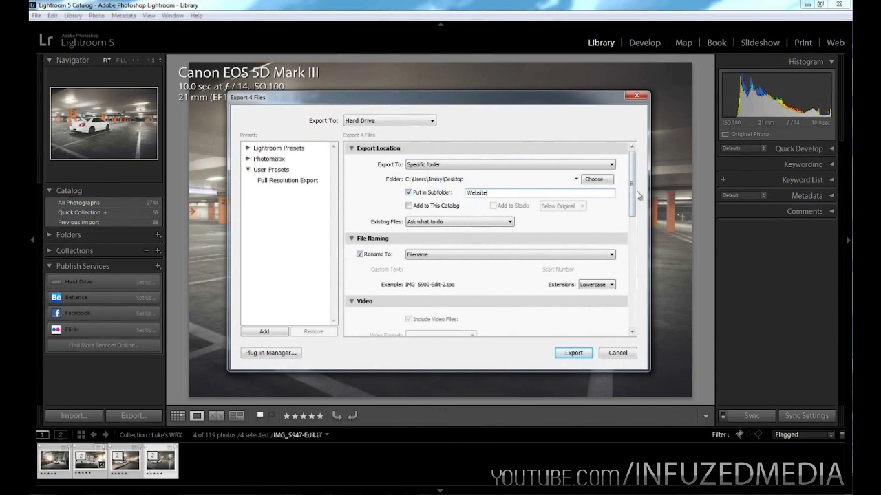
pyautogui.moveTo(634, 197); pyautogui.dragTo(632, 262)
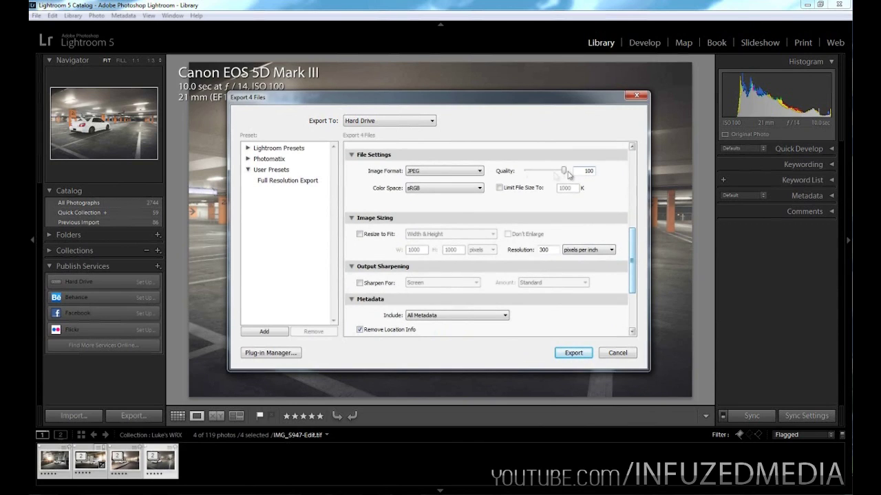
# Set the JPEG export quality to 91
pyautogui.moveTo(563, 175)
pyautogui.mouseDown()
pyautogui.moveTo(531, 180)
pyautogui.moveTo(565, 181)
pyautogui.mouseUp()
pyautogui.moveTo(551, 178)
pyautogui.mouseDown()
pyautogui.moveTo(529, 179)
pyautogui.moveTo(565, 177)
pyautogui.mouseUp()
pyautogui.moveTo(559, 173); pyautogui.dragTo(561, 175)
pyautogui.moveTo(561, 174); pyautogui.dragTo(563, 174)
# Turn on Resize to Fit at Width & Height, 1000 by 1000 pixels
pyautogui.scroll(-1, 631, 256)
pyautogui.moveTo(632, 256); pyautogui.dragTo(631, 263)
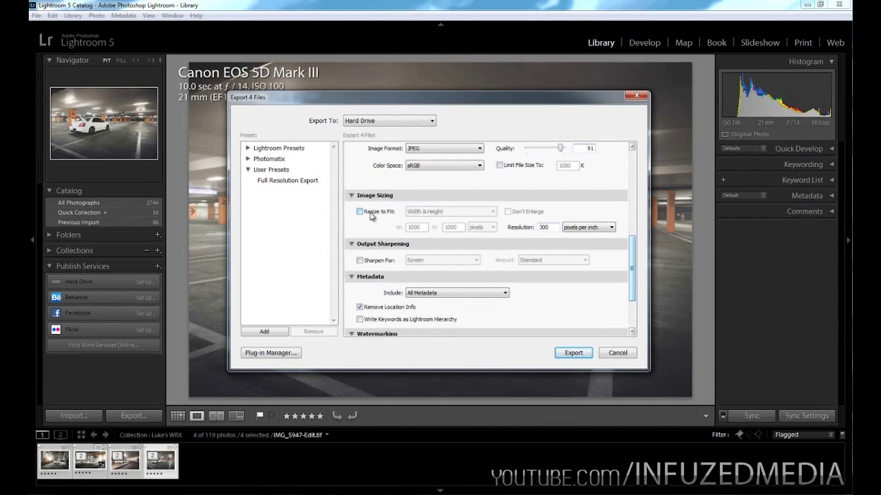
pyautogui.click(359, 211)
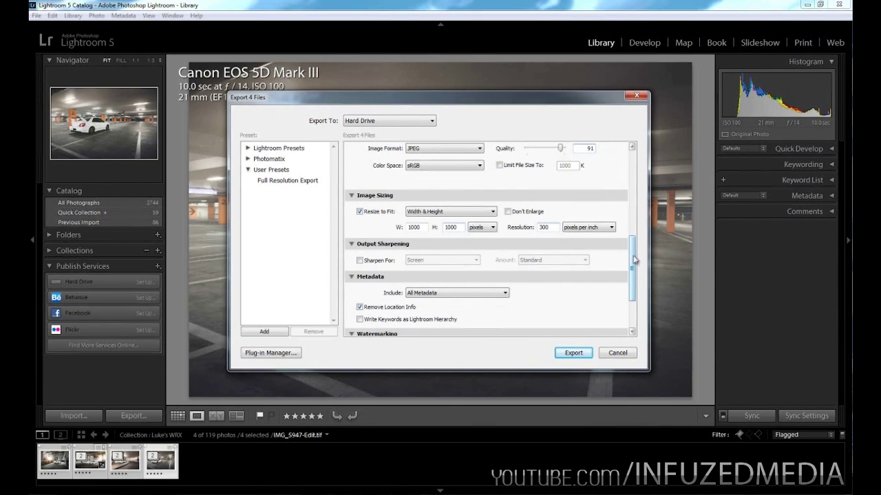
pyautogui.moveTo(634, 260); pyautogui.dragTo(633, 259)
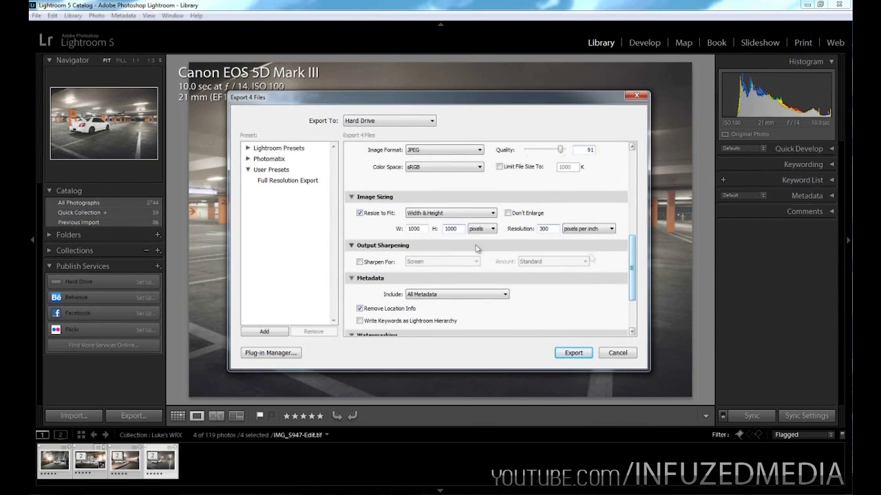
pyautogui.click(421, 216)
# Resize by Long Edge at 1500 pixels and select the 300 ppi resolution to replace it
pyautogui.click(424, 216)
pyautogui.click(425, 216)
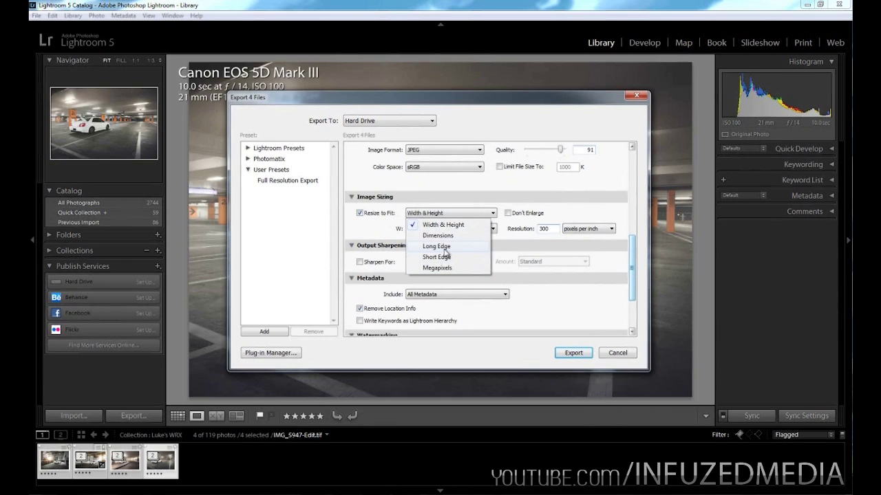
pyautogui.click(445, 247)
pyautogui.click(448, 229)
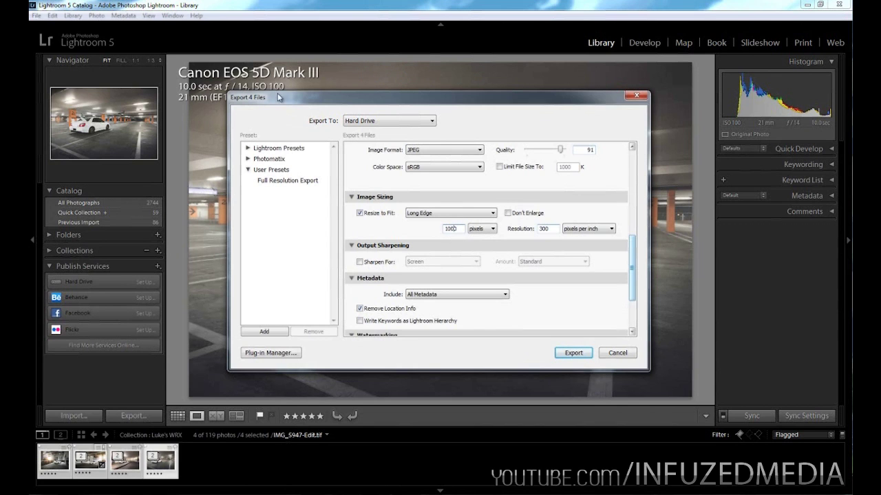
pyautogui.moveTo(280, 100); pyautogui.dragTo(386, 104)
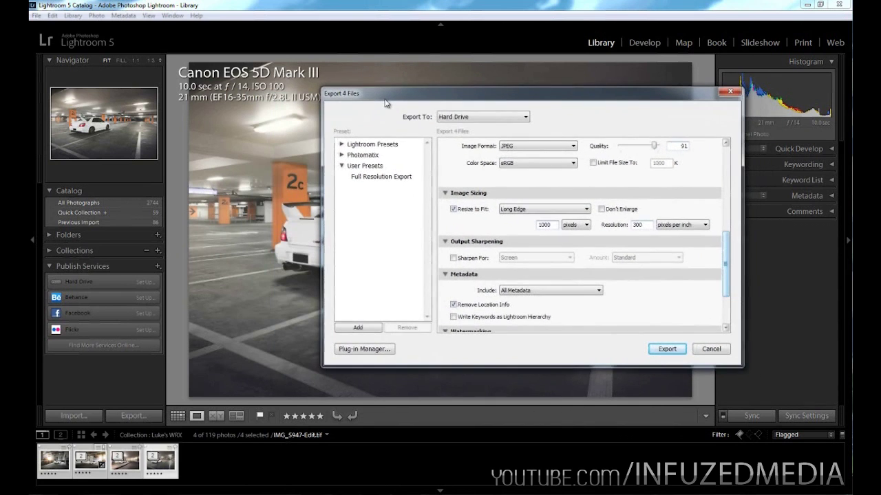
pyautogui.click(551, 227)
pyautogui.click(534, 225)
pyautogui.moveTo(457, 97); pyautogui.dragTo(439, 92)
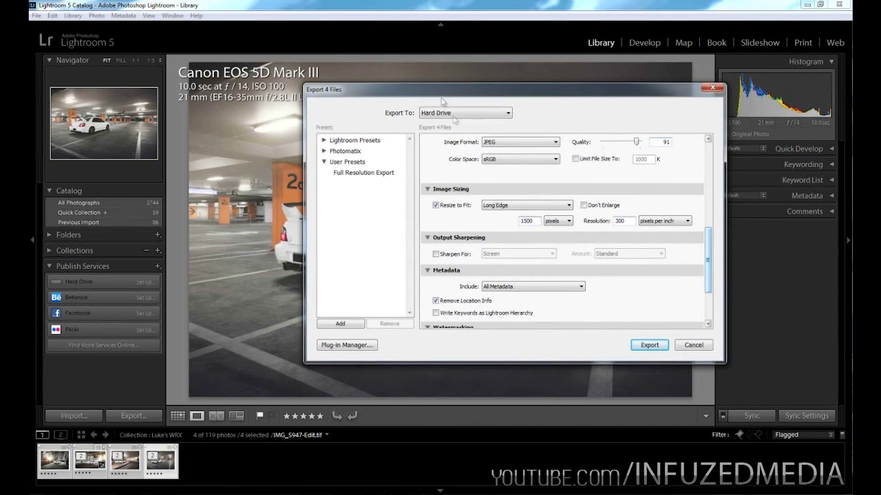
pyautogui.click(632, 222)
# Set resolution to 72 ppi, check the Website subfolder destination, and add a new preset
pyautogui.moveTo(555, 97); pyautogui.dragTo(478, 102)
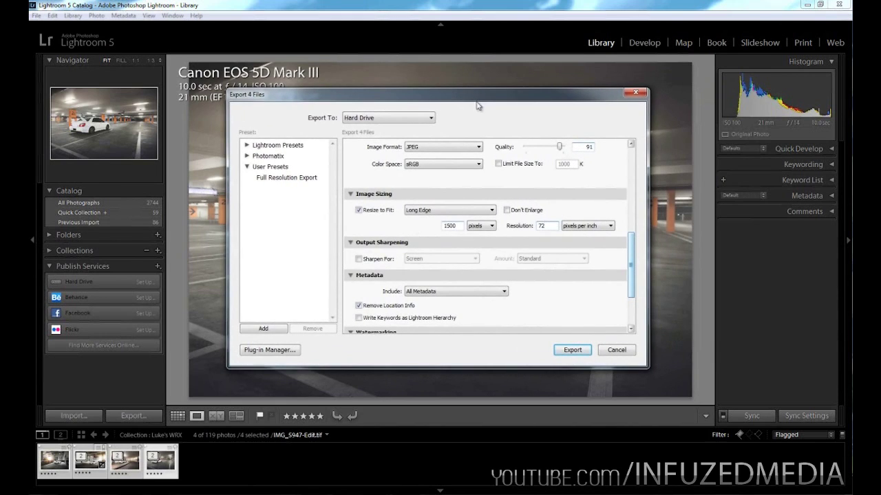
pyautogui.click(556, 225)
pyautogui.moveTo(581, 102); pyautogui.dragTo(575, 101)
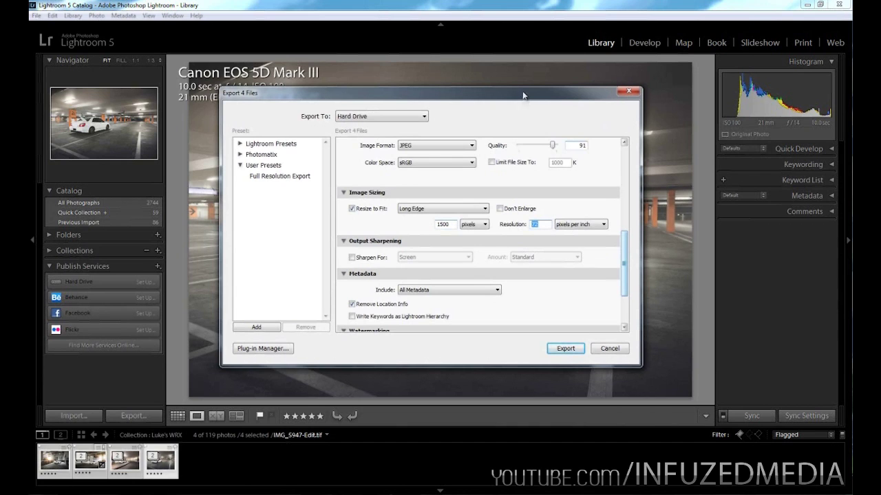
pyautogui.moveTo(523, 95); pyautogui.dragTo(523, 78)
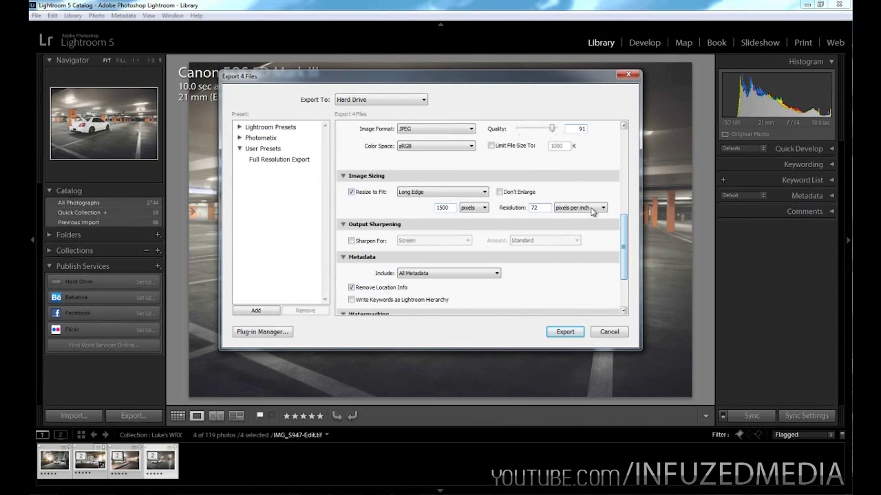
pyautogui.moveTo(625, 230); pyautogui.dragTo(619, 145)
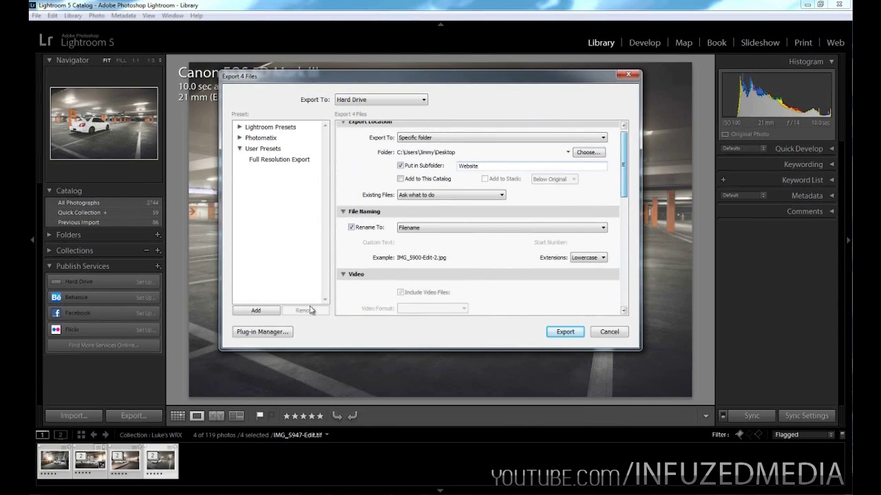
pyautogui.click(262, 313)
# Save the current export settings as a user preset named 'Website Export'
pyautogui.write('Website Export')
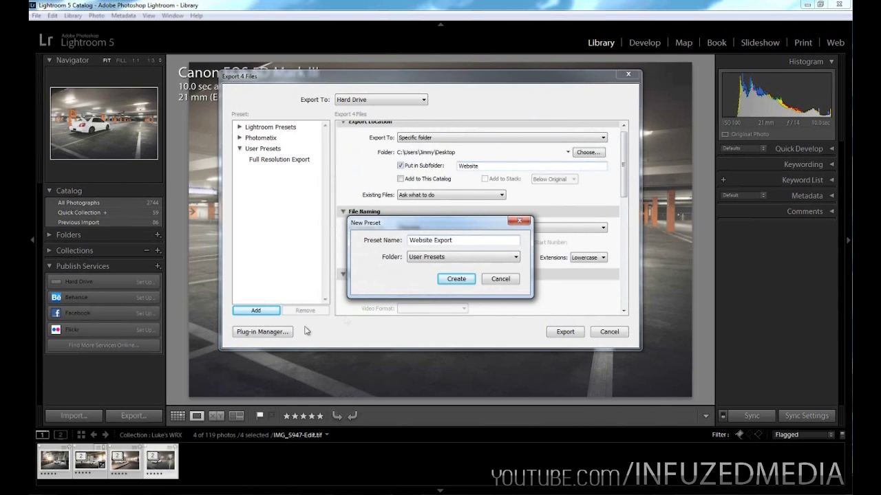
pyautogui.click(454, 279)
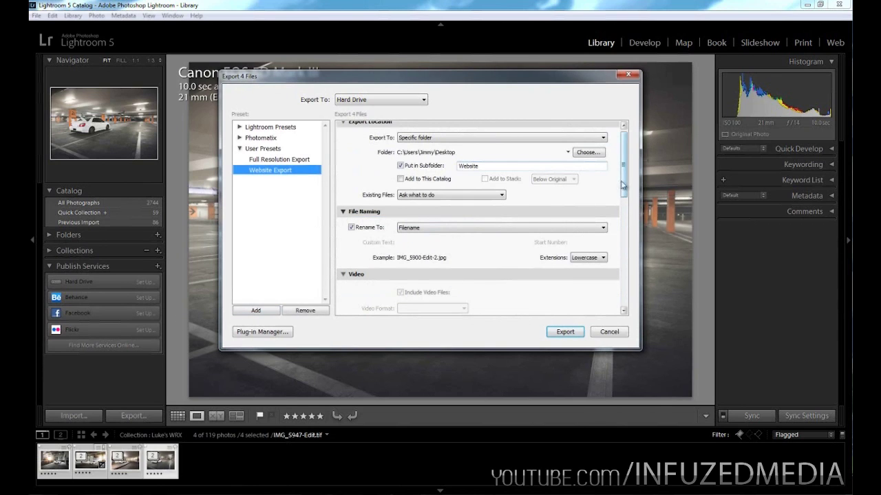
pyautogui.scroll(1, 623, 185)
# Compare Website Export with Full Resolution Export's quality and resizing, then export the four photos
pyautogui.click(272, 159)
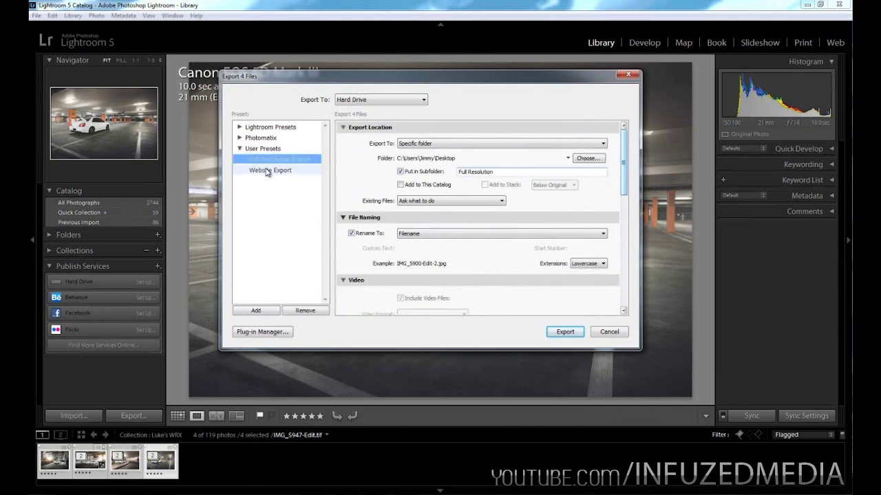
pyautogui.click(267, 170)
pyautogui.click(270, 160)
pyautogui.click(267, 170)
pyautogui.scroll(-3, 632, 204)
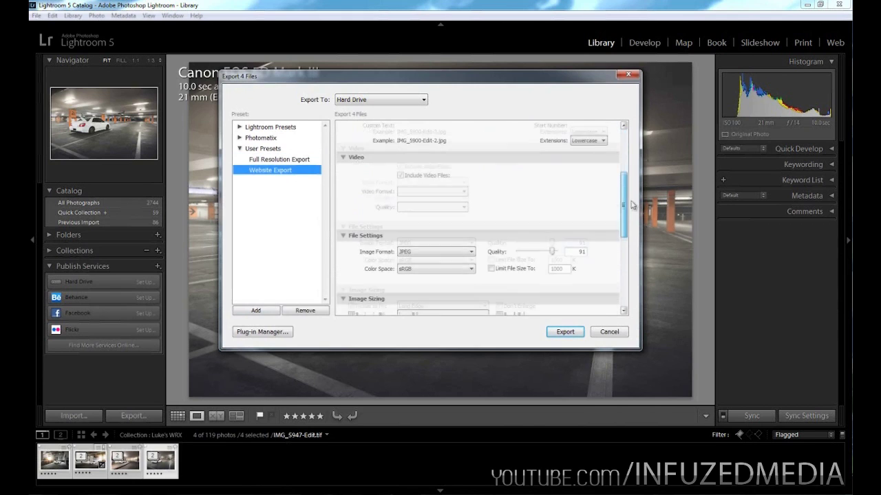
pyautogui.click(275, 160)
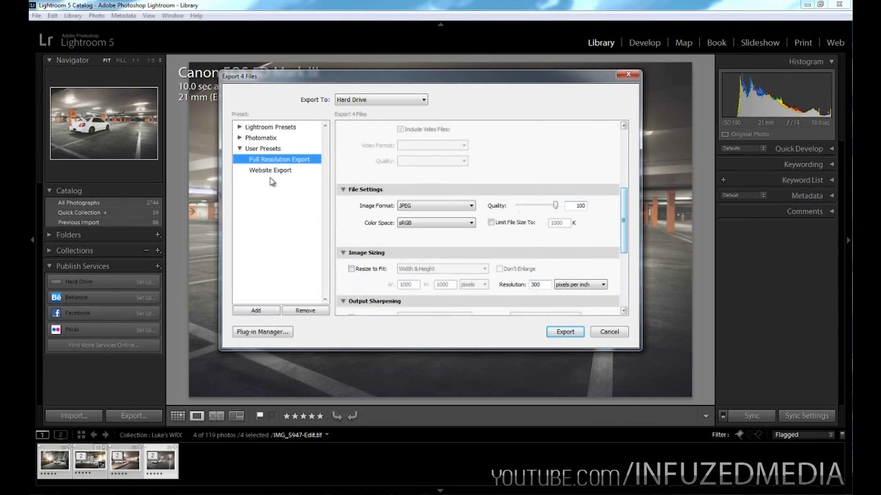
pyautogui.click(269, 172)
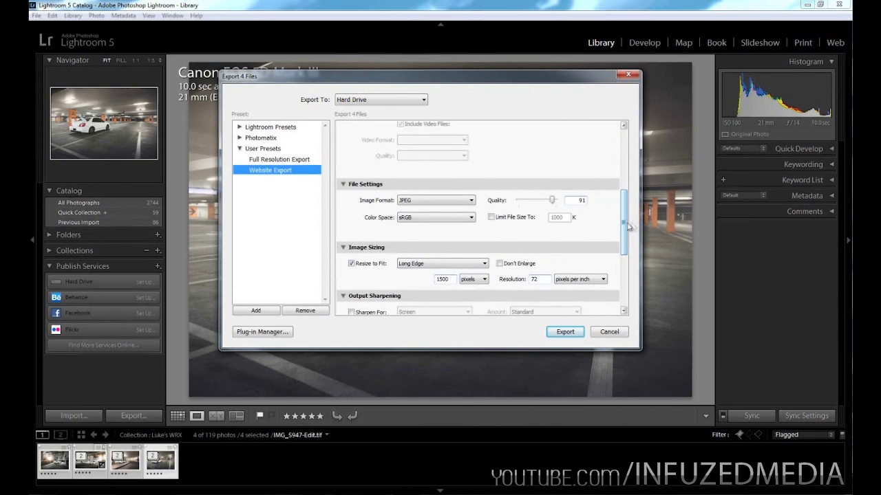
pyautogui.moveTo(627, 227); pyautogui.dragTo(631, 246)
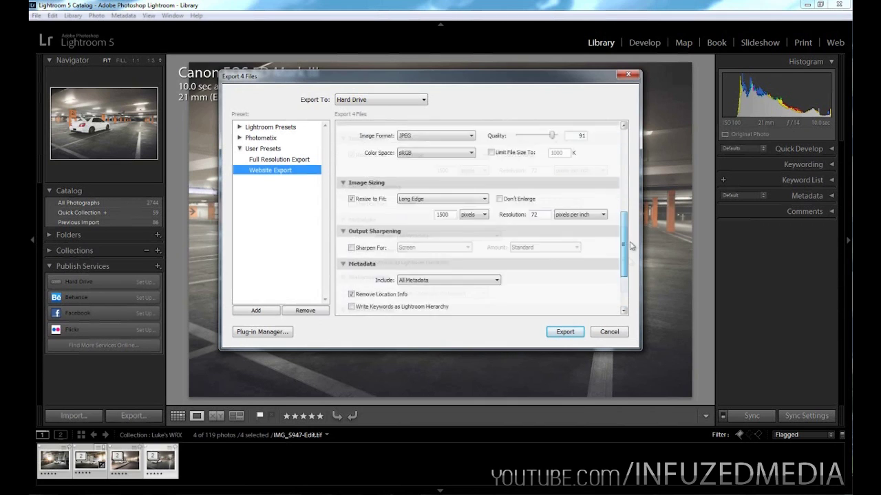
pyautogui.click(278, 172)
pyautogui.click(279, 159)
pyautogui.click(277, 172)
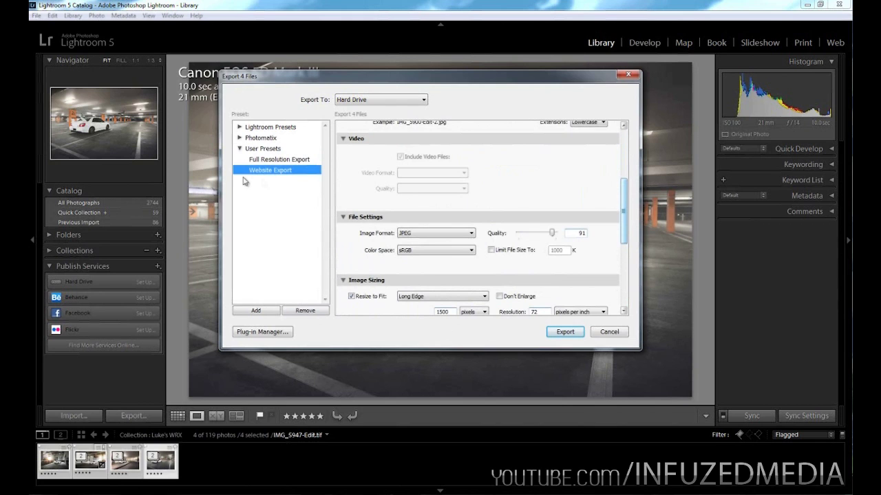
pyautogui.click(564, 333)
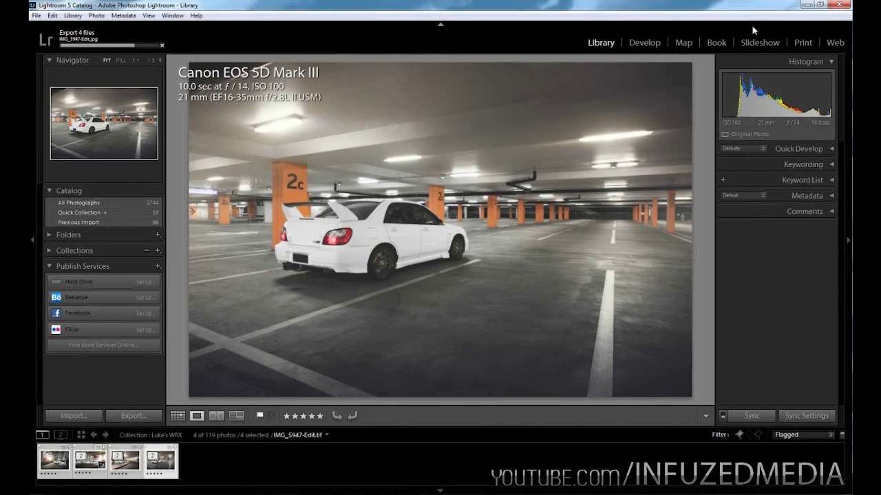
# Minimize Lightroom and open the desktop Website folder beside the Full Resolution one
pyautogui.click(805, 4)
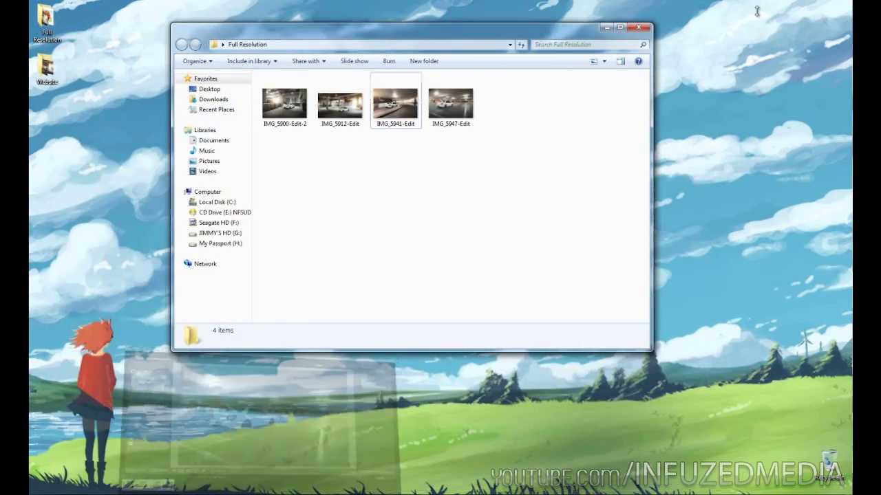
pyautogui.doubleClick(47, 67)
pyautogui.moveTo(313, 40); pyautogui.dragTo(485, 133)
# Check each exported website JPEG's dimensions, confirming 1500 px wide
pyautogui.click(465, 196)
pyautogui.click(521, 197)
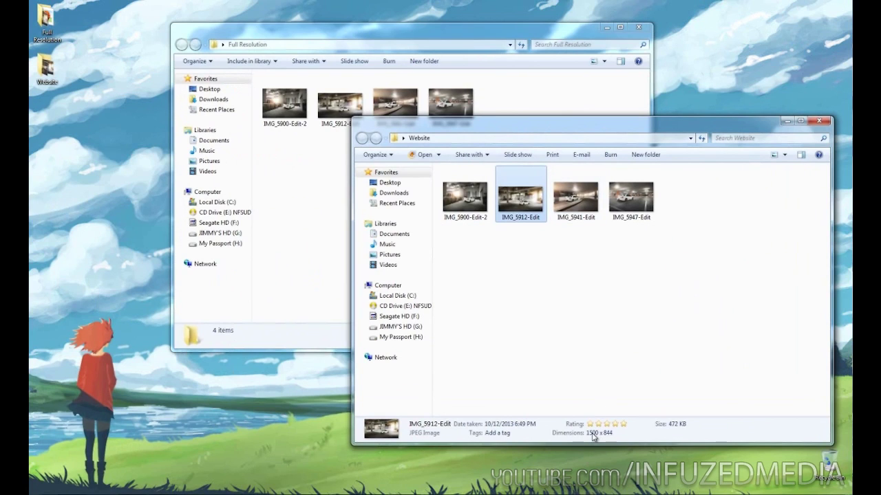
pyautogui.click(580, 210)
pyautogui.click(629, 200)
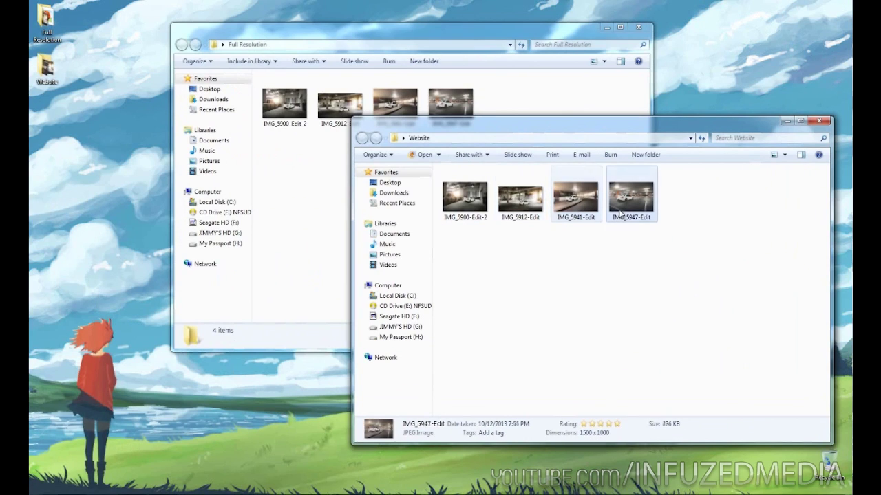
pyautogui.click(488, 200)
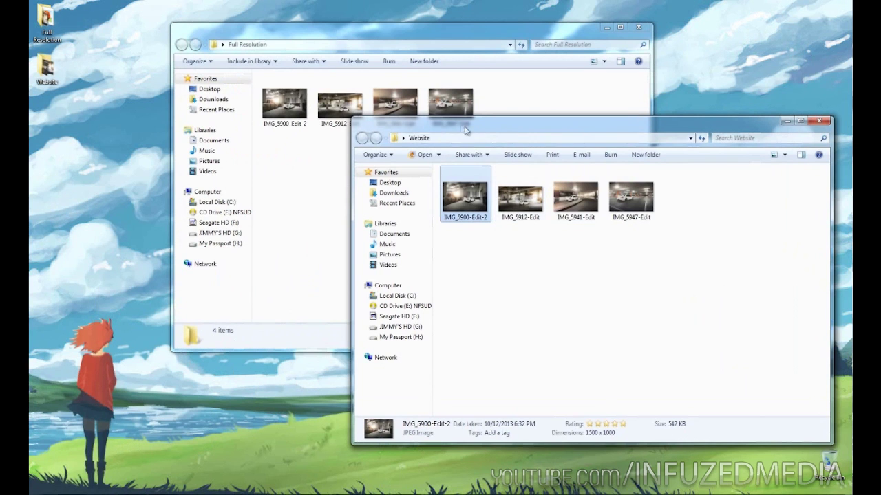
pyautogui.moveTo(457, 121); pyautogui.dragTo(300, 29)
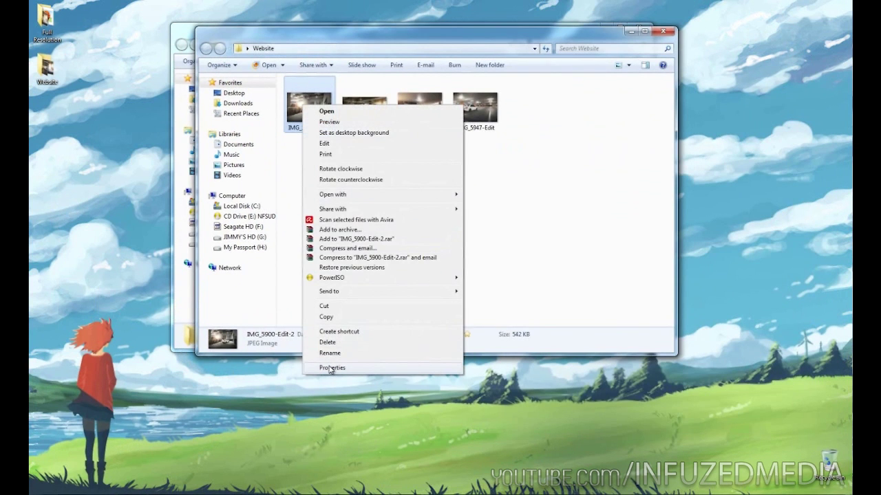
# Open IMG_5900-Edit-2's Properties Details and review the camera maker and model entries
pyautogui.click(331, 368)
pyautogui.click(417, 155)
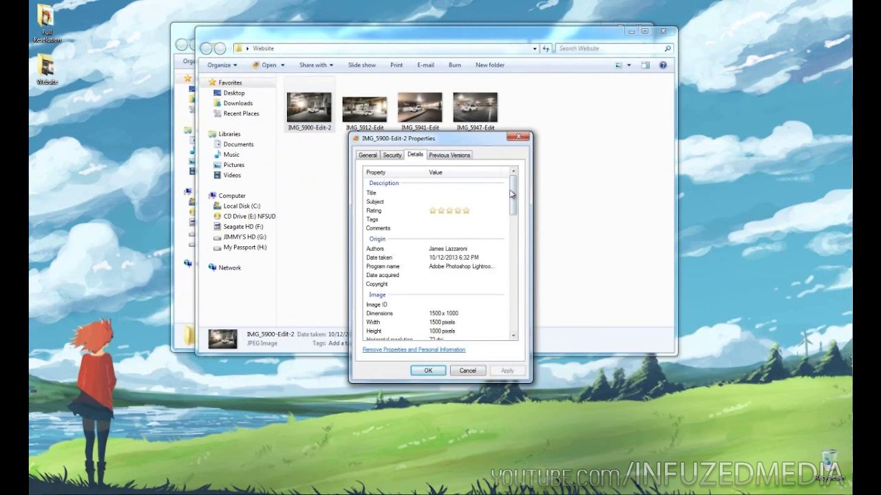
pyautogui.moveTo(513, 195); pyautogui.dragTo(513, 252)
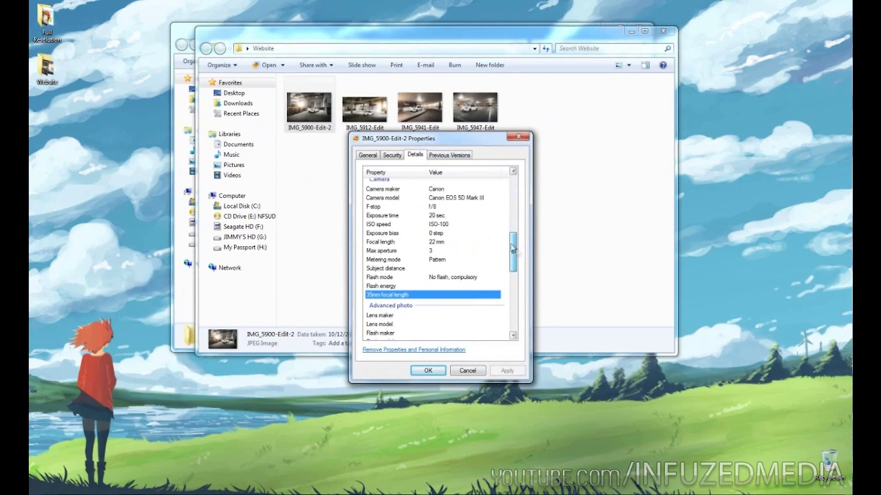
pyautogui.click(442, 188)
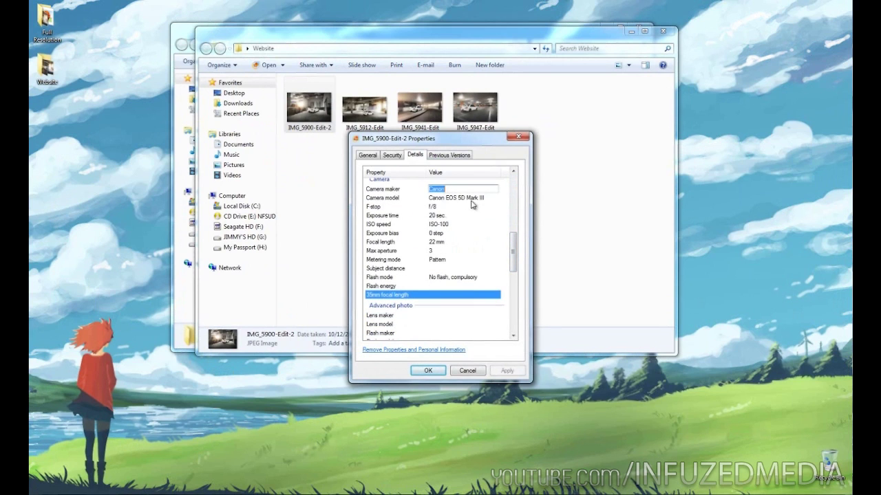
pyautogui.click(471, 199)
pyautogui.click(442, 212)
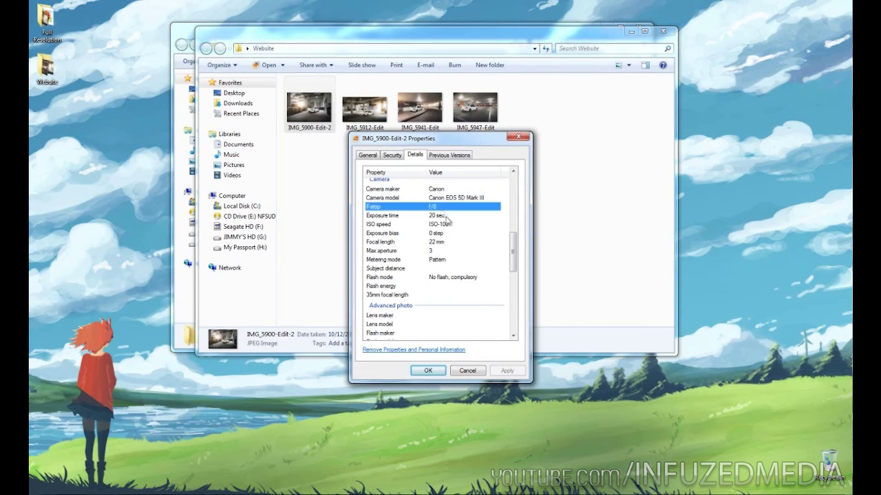
# Review the date taken and acquired, then close Properties and the Website window
pyautogui.moveTo(516, 255); pyautogui.dragTo(513, 200)
pyautogui.click(464, 247)
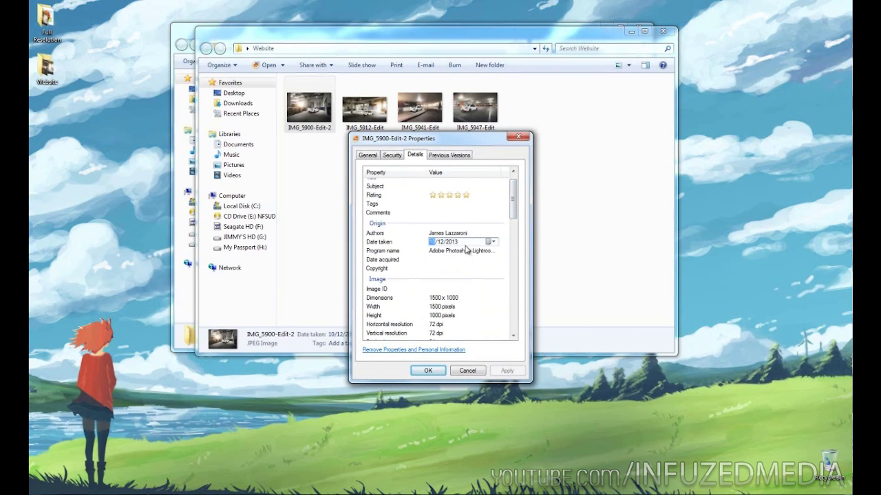
pyautogui.click(458, 259)
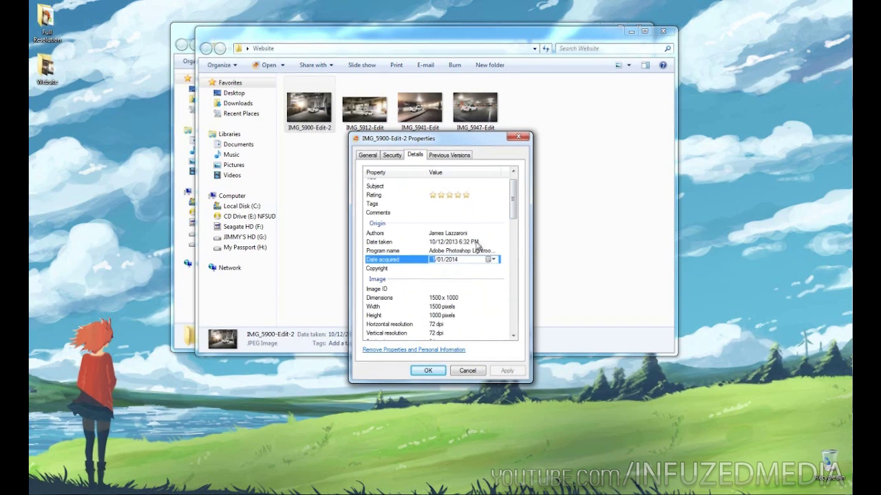
pyautogui.click(518, 136)
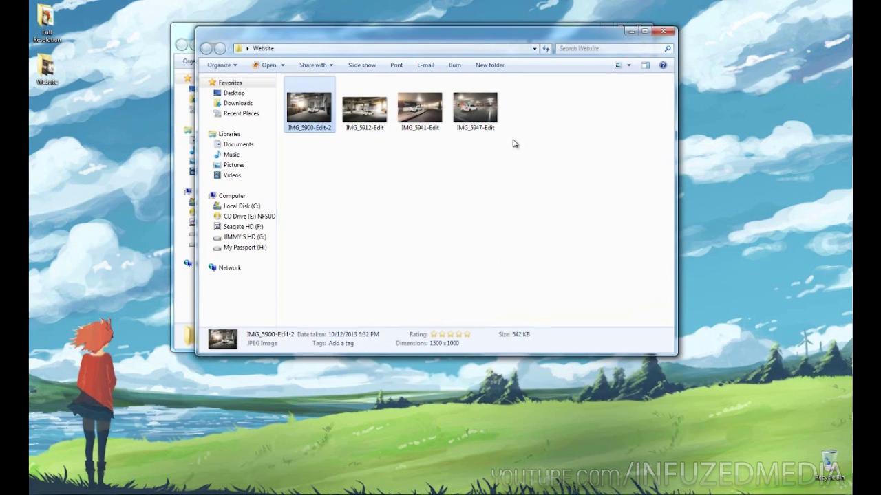
pyautogui.click(663, 31)
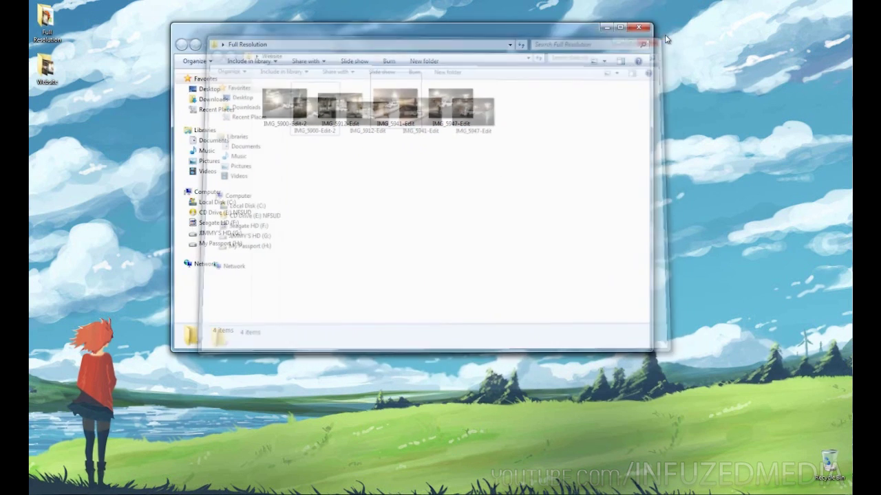
# Close the Full Resolution folder and show IMG_5941-Edit alone in the Lightroom Library
pyautogui.click(634, 28)
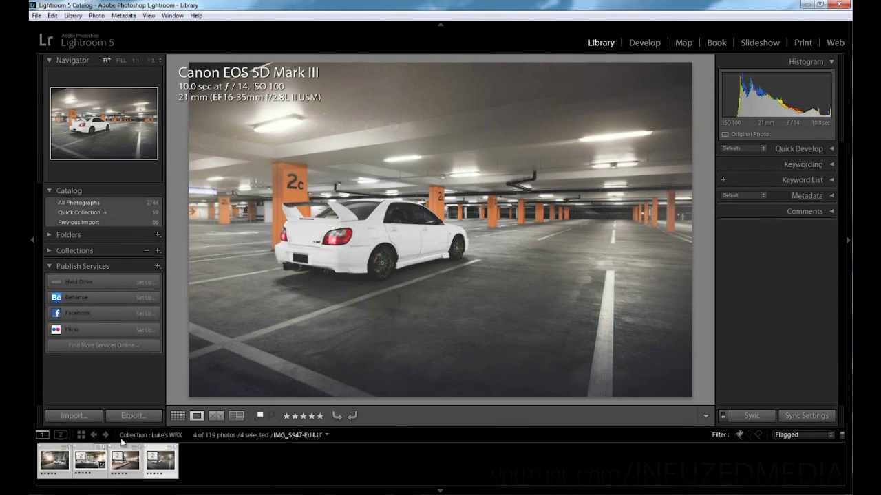
pyautogui.click(123, 465)
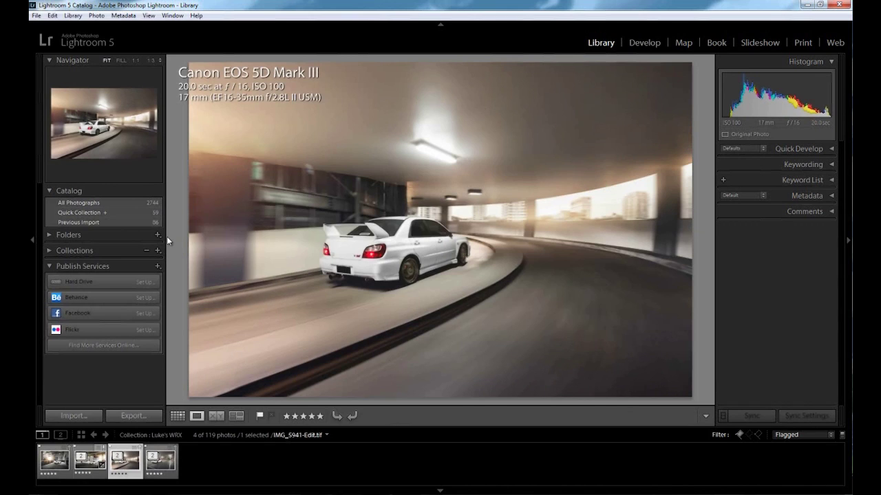